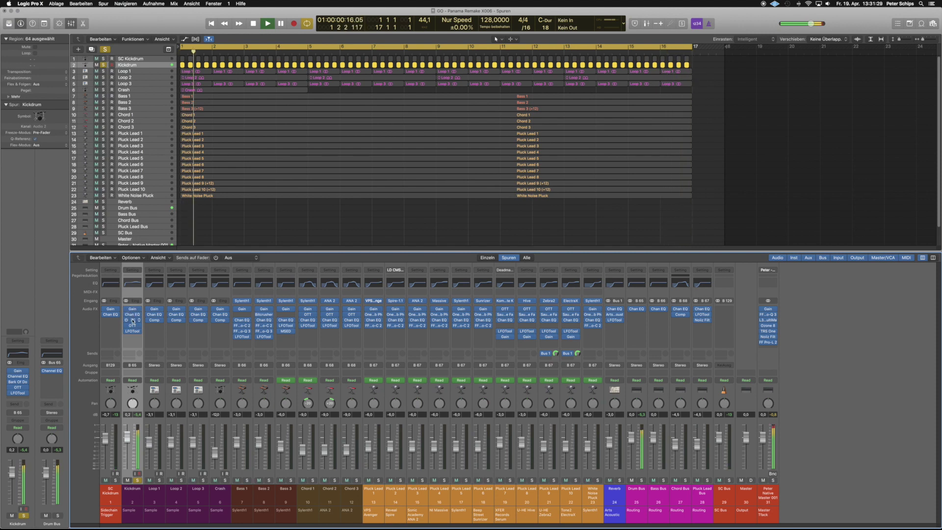
Step: Examine the Bark Of Dog 2, OTT and LFOTool plug-ins on the Kickdrum channel, moving LFOTool clear of the track list
left_click(133, 321)
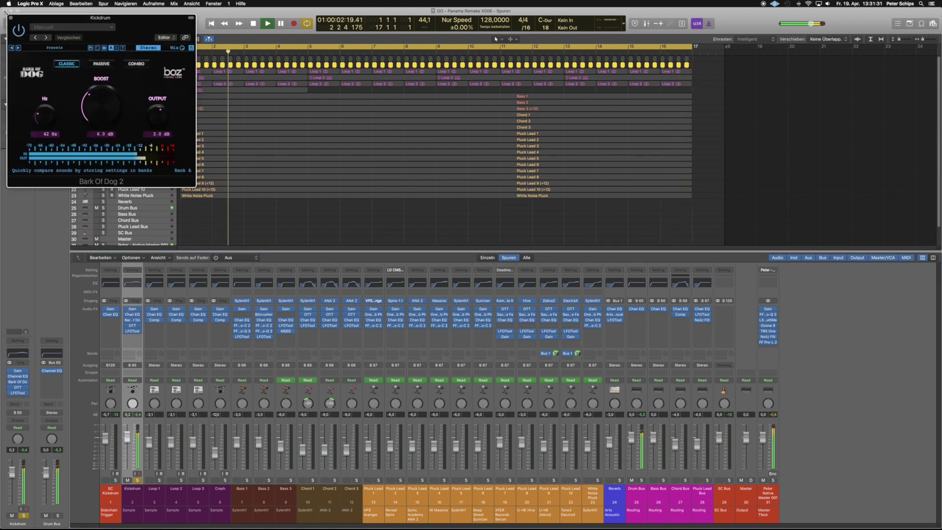
left_click(10, 19)
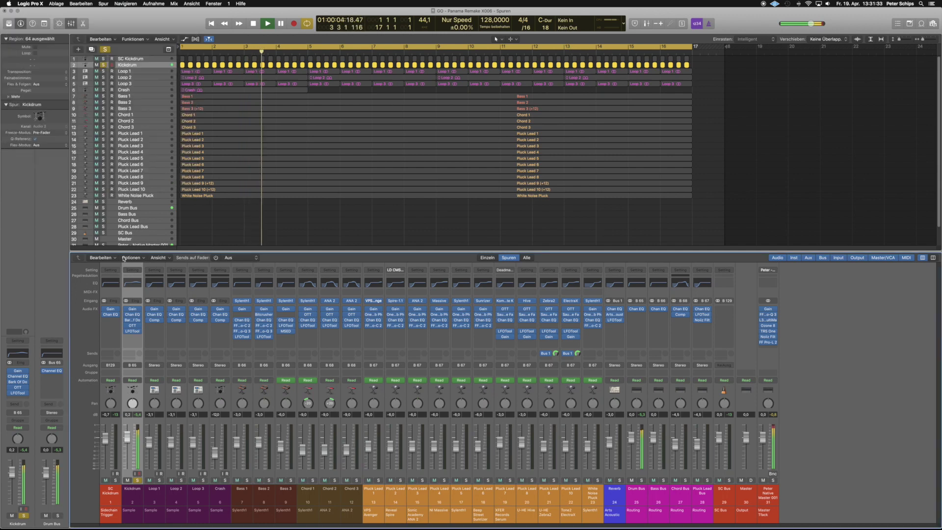
left_click(133, 325)
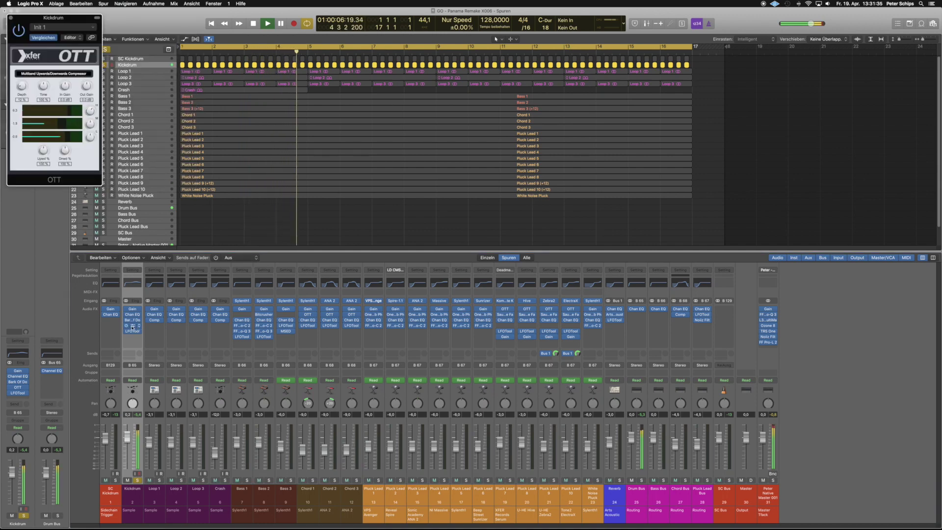
left_click(11, 19)
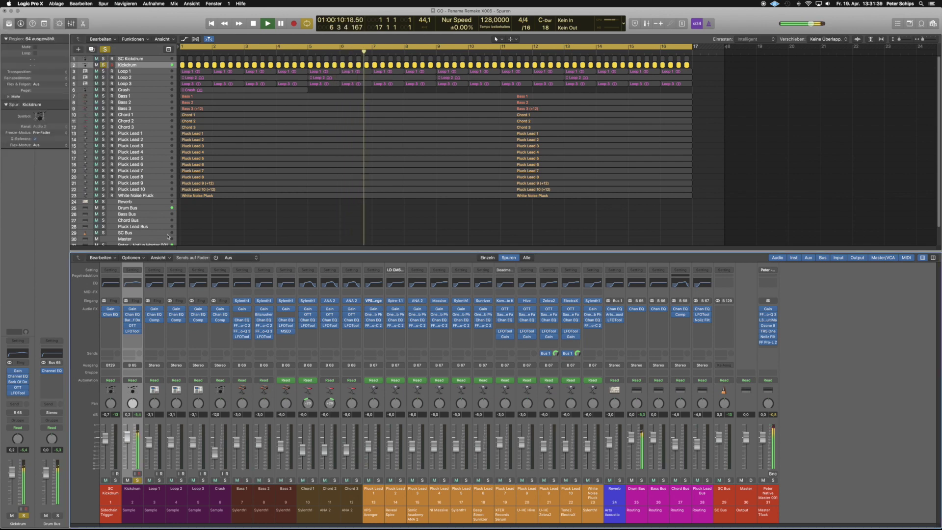
left_click(131, 332)
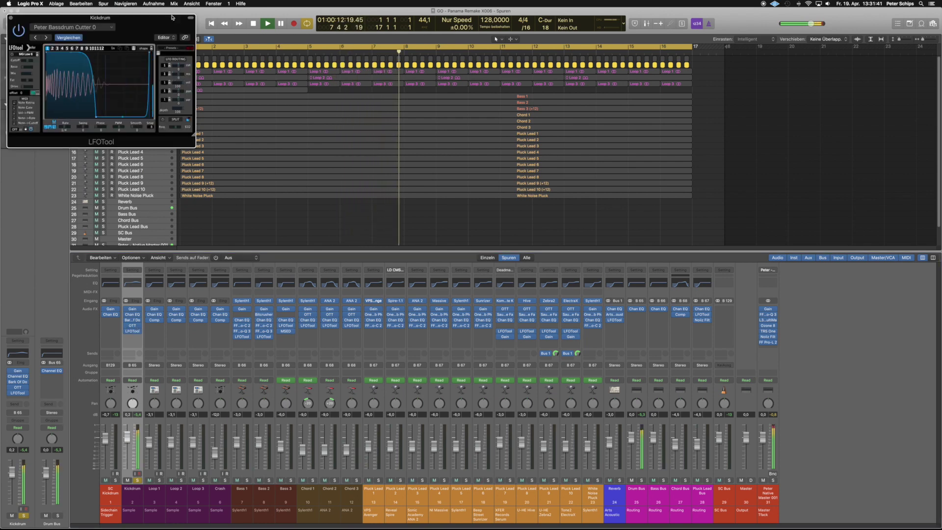
left_click_drag(135, 23, 307, 165)
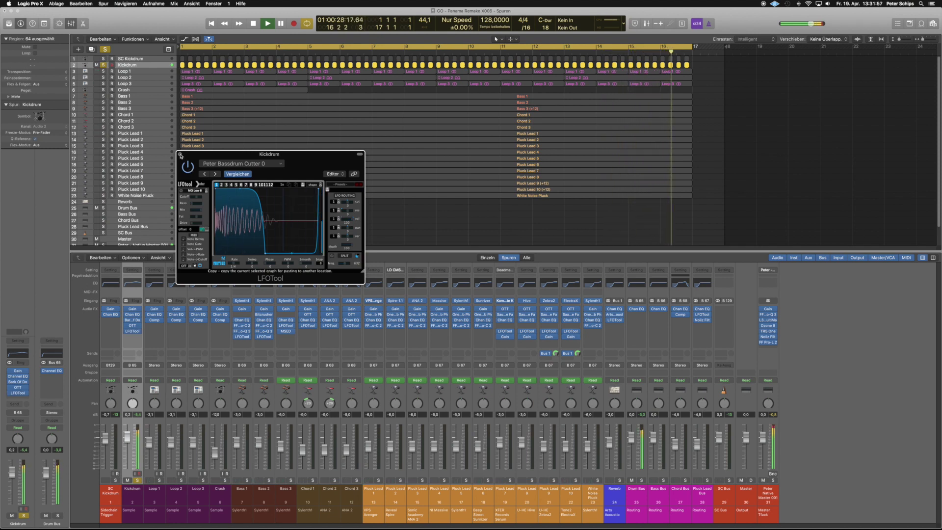
Step: Audition Loop 1, Loop 2, Loop 3 and Crash in solo one after another, and close the Kickdrum's LFOTool window
left_click(159, 480)
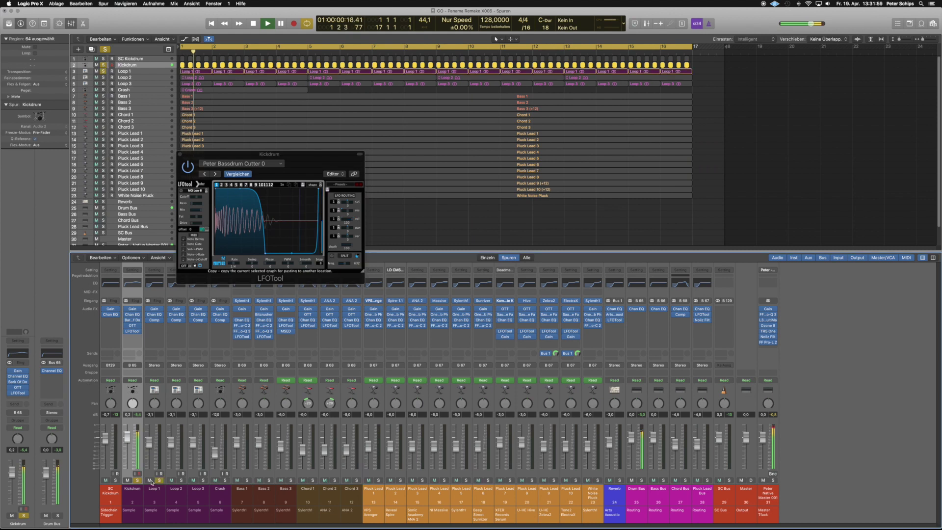
left_click(181, 480)
left_click(159, 480)
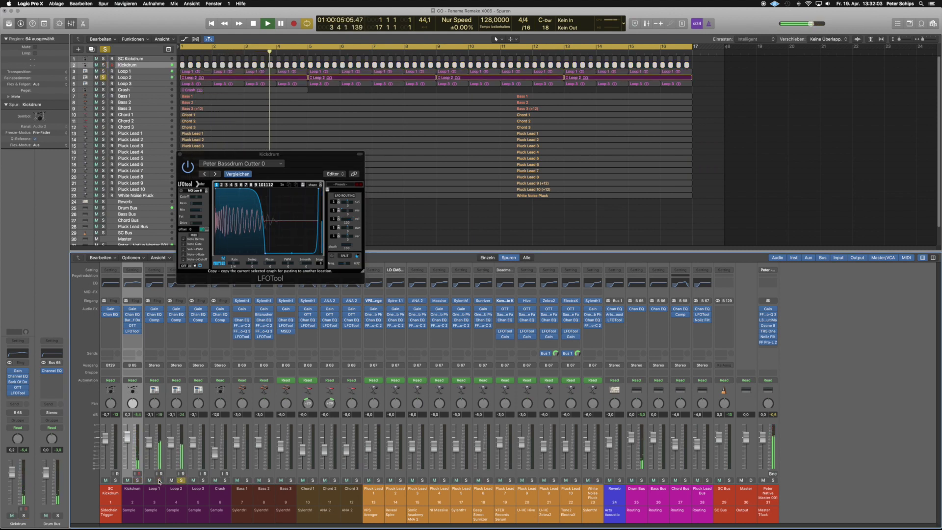
left_click(203, 480)
left_click(181, 481)
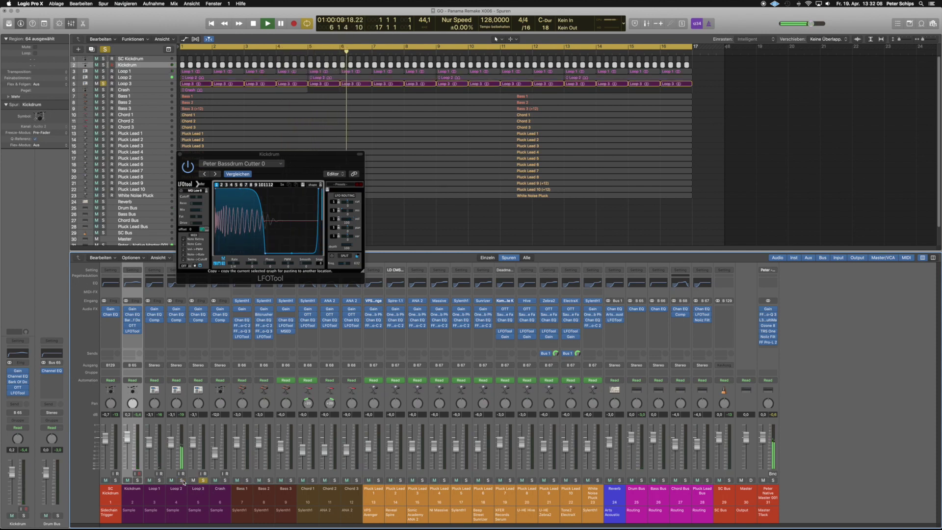
left_click(224, 481)
left_click(204, 481)
left_click(180, 155)
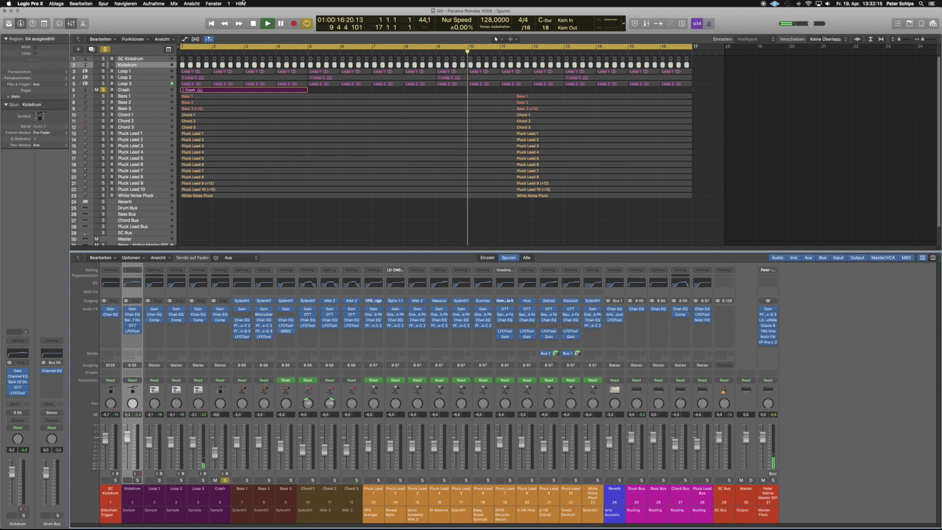
Step: Restart playback from the beginning and solo Loop 1, Loop 2, Loop 3 and Kickdrum together with Crash
key("space")
left_click(211, 24)
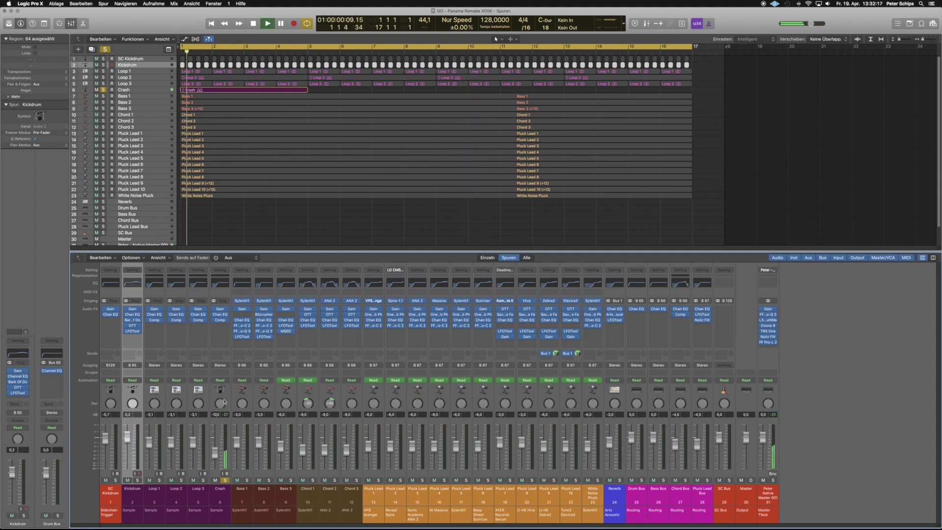
left_click_drag(203, 481, 159, 480)
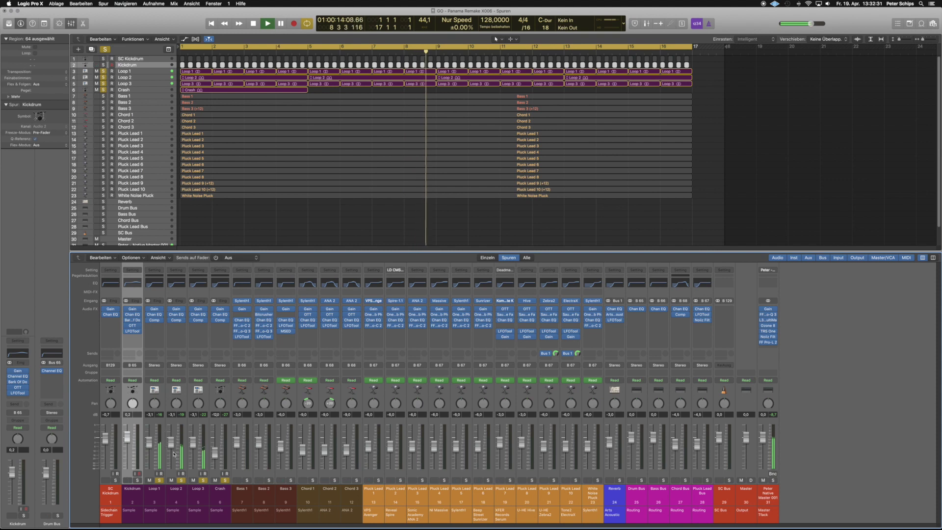
left_click(138, 480)
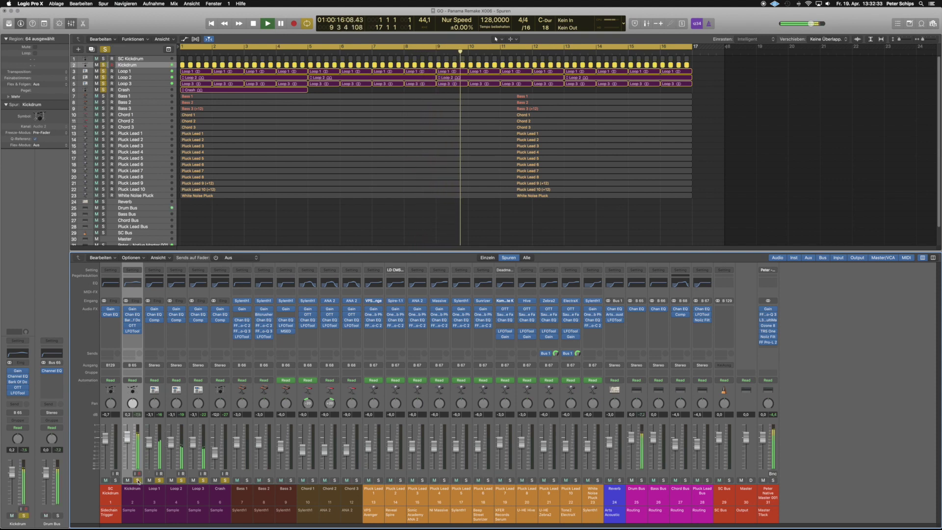
Step: Replace the drum solos with Bass 1 and SC Kickdrum, and select the Bass 1 channel
left_click(246, 481)
left_click_drag(225, 480, 137, 483)
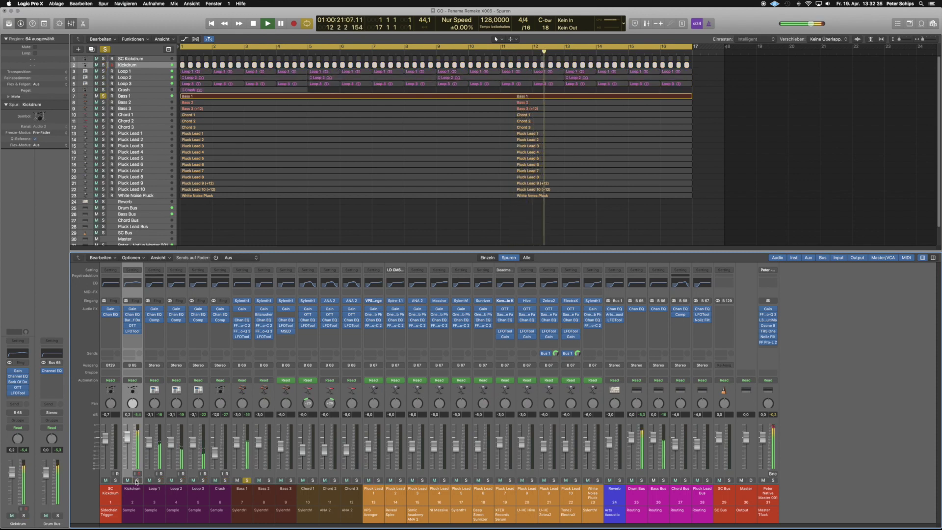
left_click(240, 492)
left_click(116, 481)
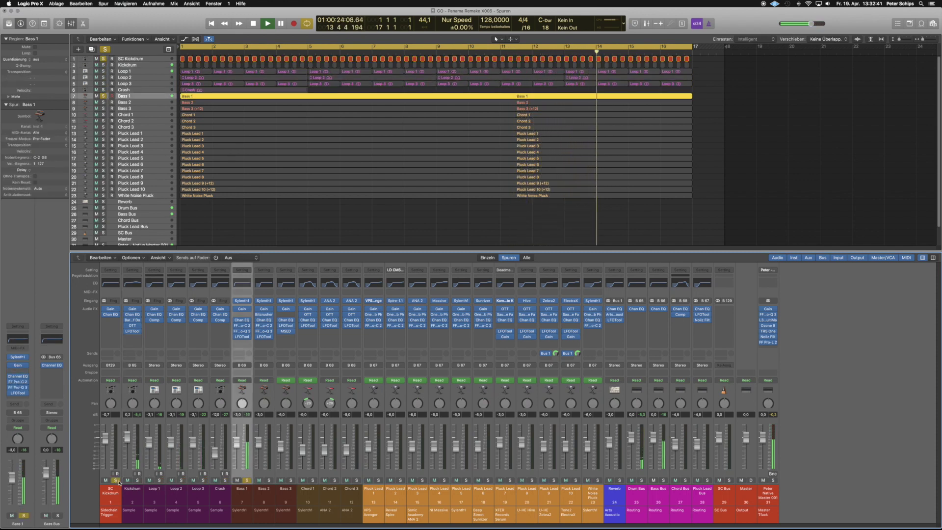
Step: Examine the FF Pro-C 2 sidechain compressor and LFOTool on Bass 1, arranging both windows without overlap
mouse_move(250, 337)
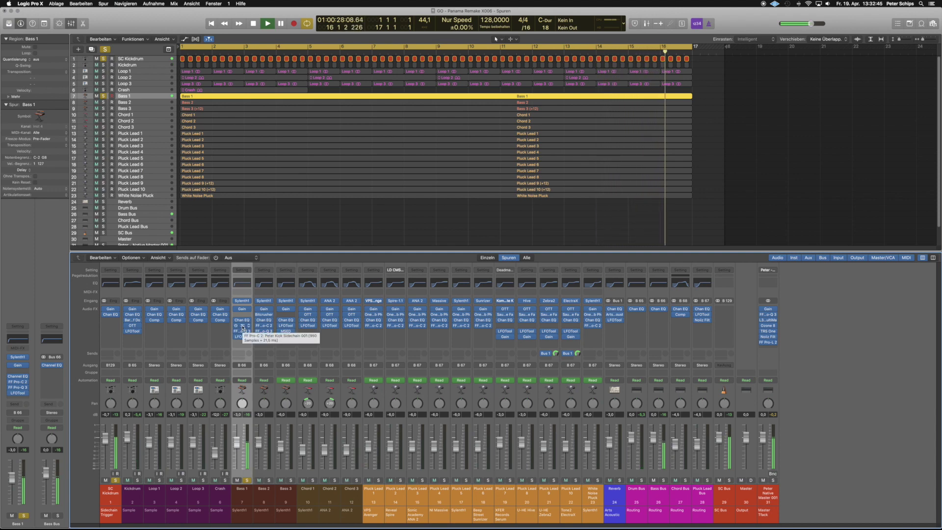
left_click(243, 327)
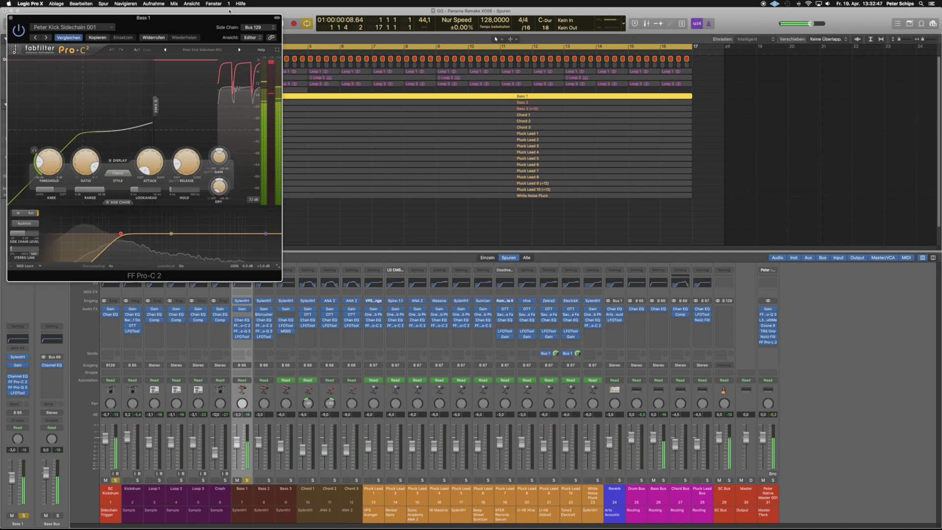
left_click_drag(220, 23, 530, 161)
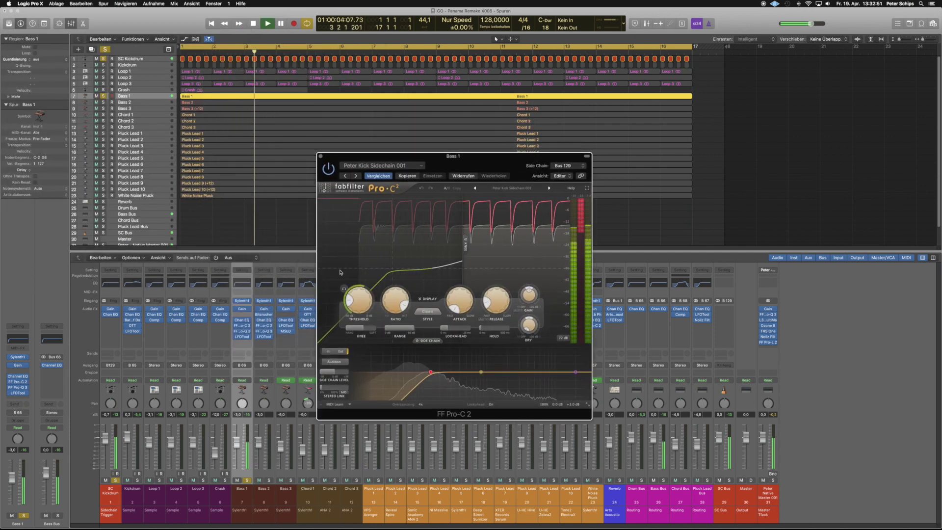
left_click(235, 336)
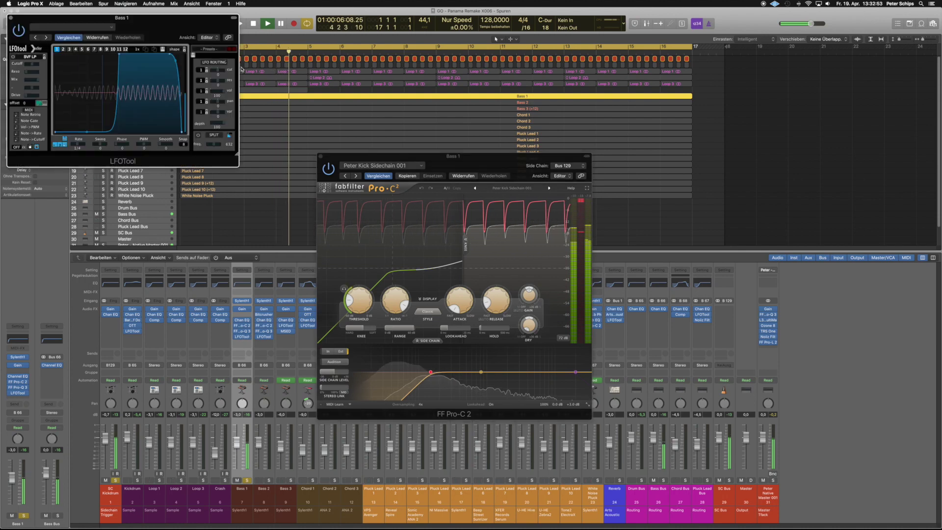
left_click_drag(166, 20, 771, 321)
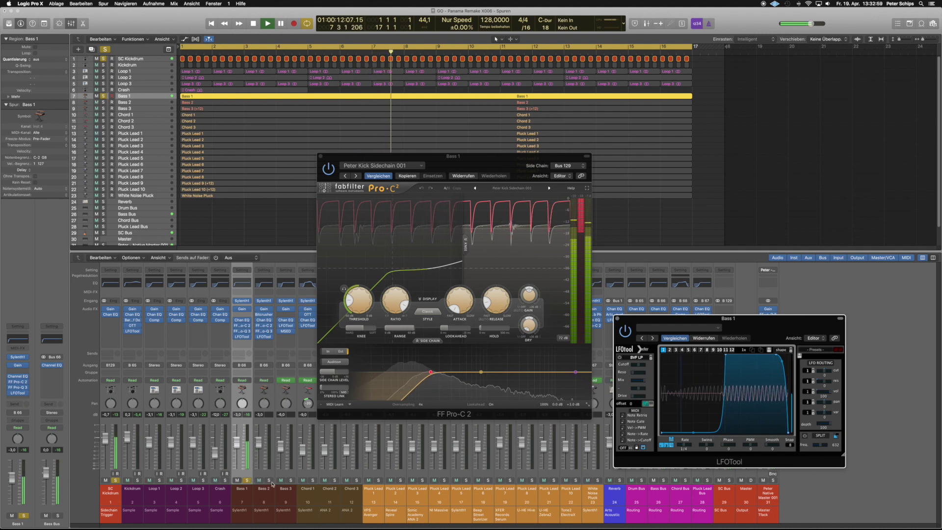
Step: Add the Kickdrum to the soloed tracks and close both Bass 1 plug-in windows
left_click(137, 480)
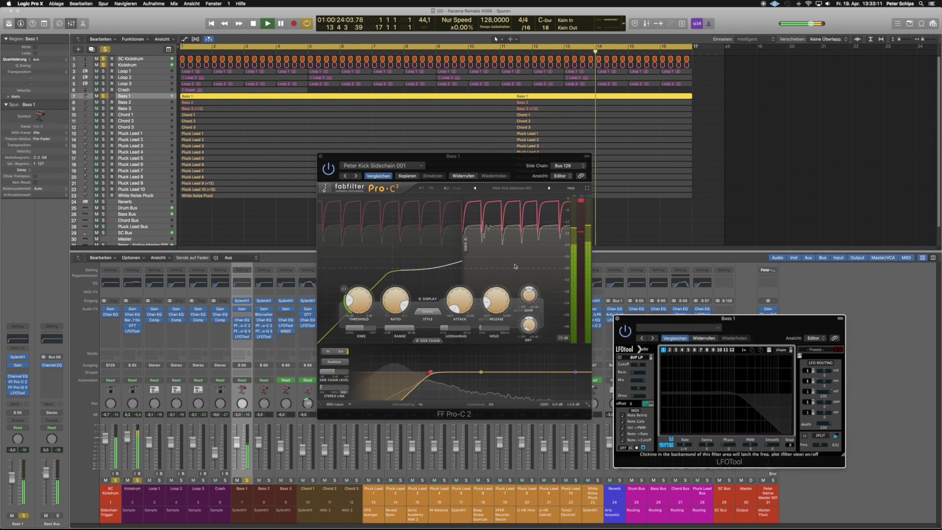
key("super+w")
left_click(320, 156)
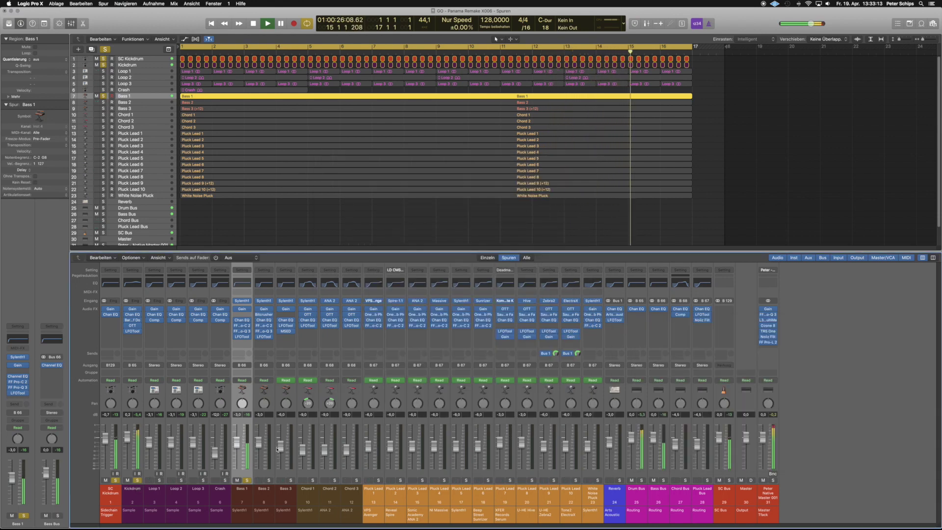
Step: Solo Bass 2 instead of Bass 1 and check its Bitcrusher settings
left_click(268, 481)
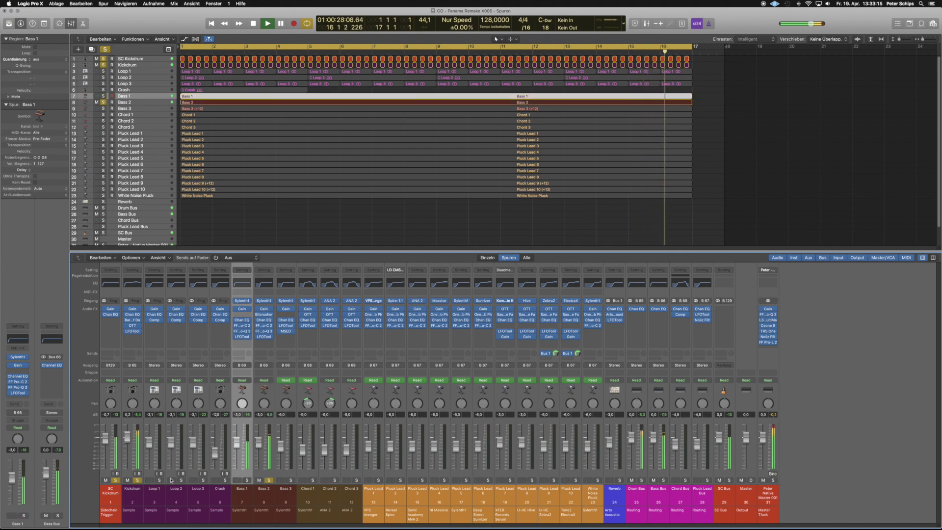
left_click(264, 315)
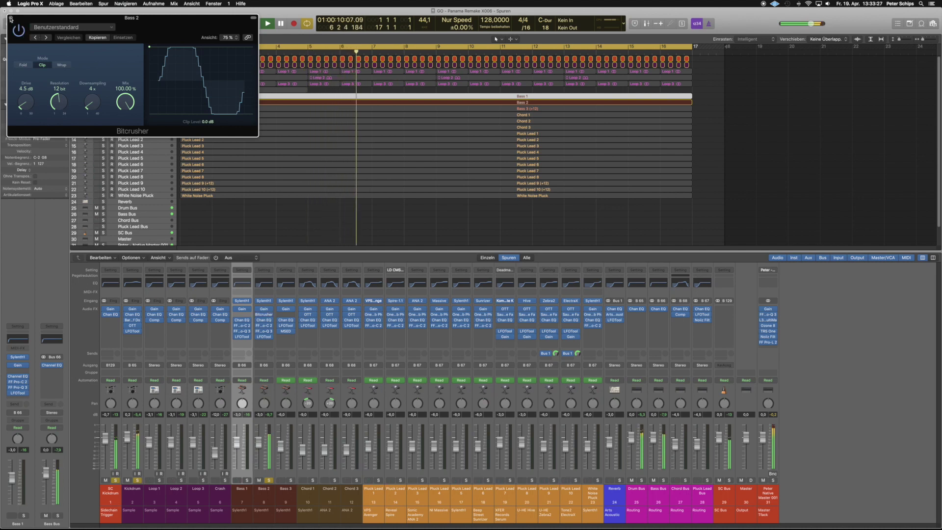
key("super+w")
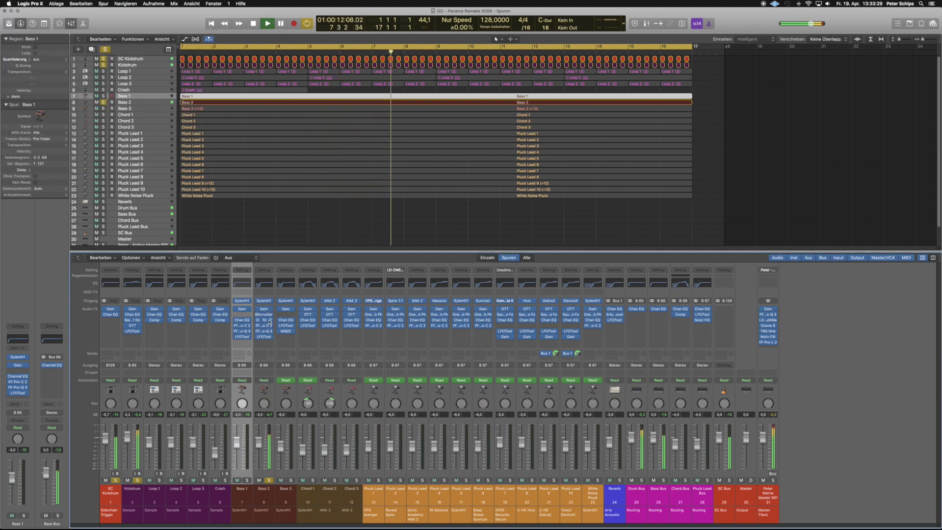
Step: Examine the FF Pro-C 2 sidechain compressor and LFOTool curve on Bass 2, and close both plug-in windows
left_click(265, 326)
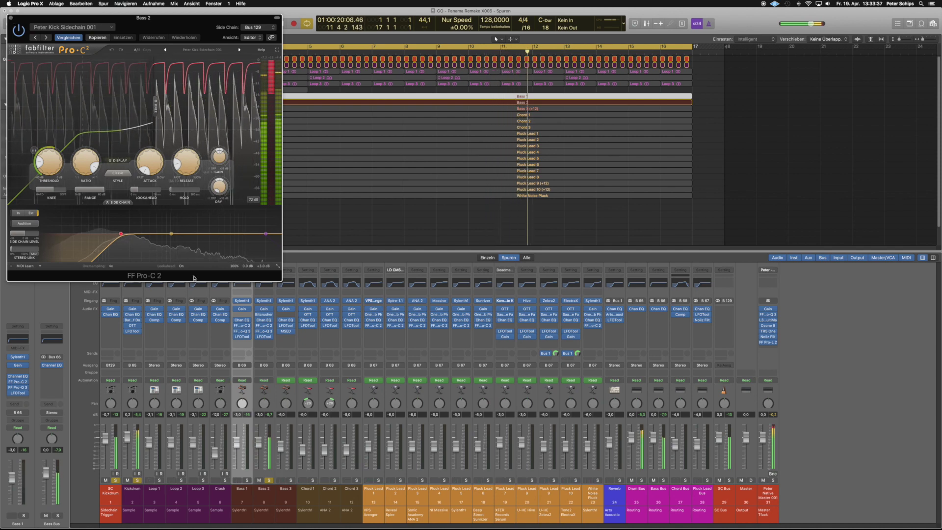
left_click(266, 337)
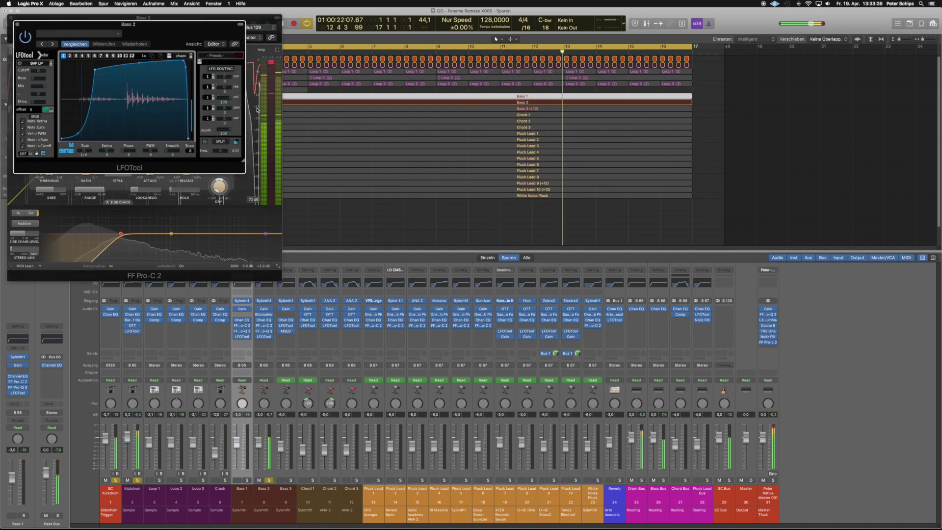
left_click_drag(157, 23, 366, 130)
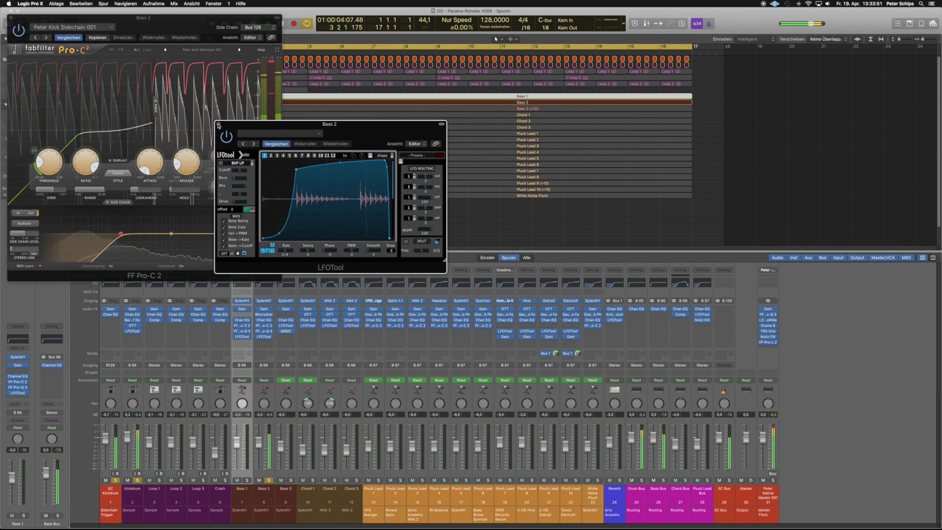
left_click(219, 125)
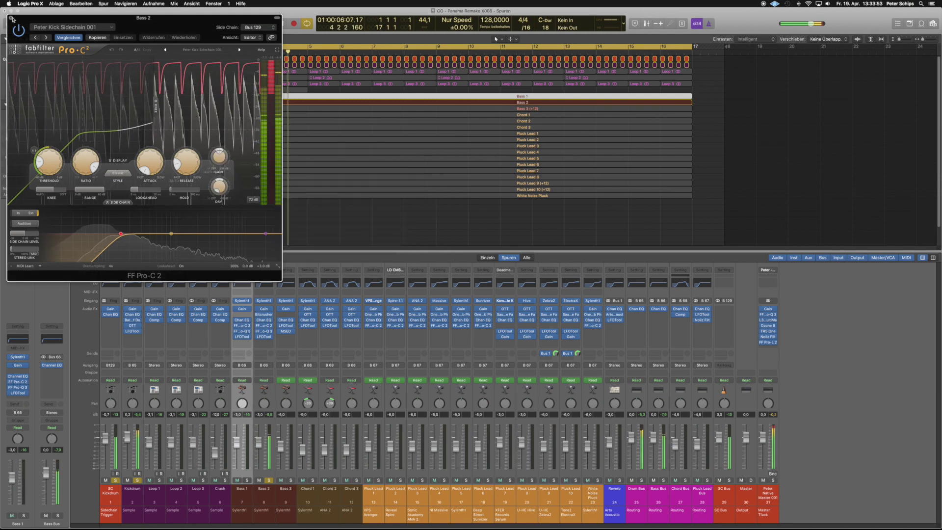
left_click(10, 18)
Step: Solo Bass 3 instead of Bass 2 and select its channel
left_click(291, 480)
left_click(269, 480)
left_click(282, 305)
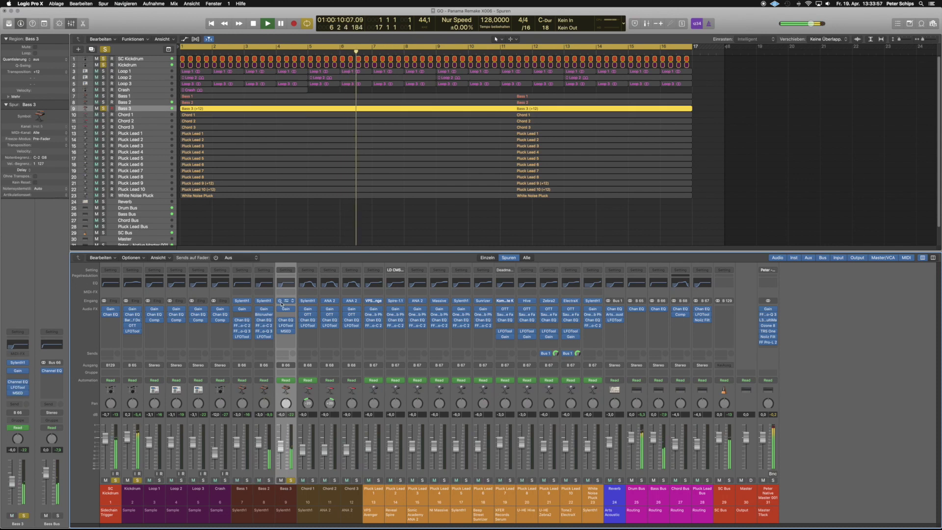
Step: Turn on the waveform display in Bass 3's LFOTool, check the volume curve and close the plug-in
left_click(286, 326)
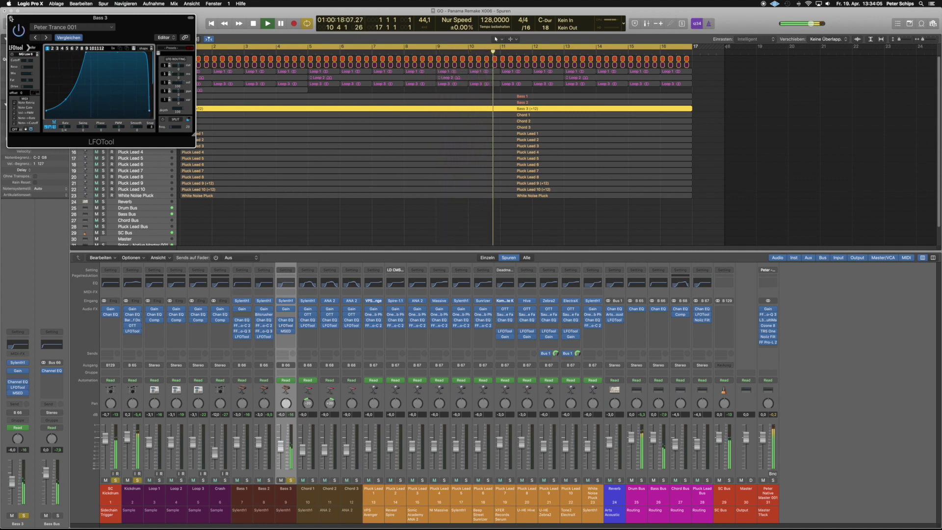
left_click(35, 93)
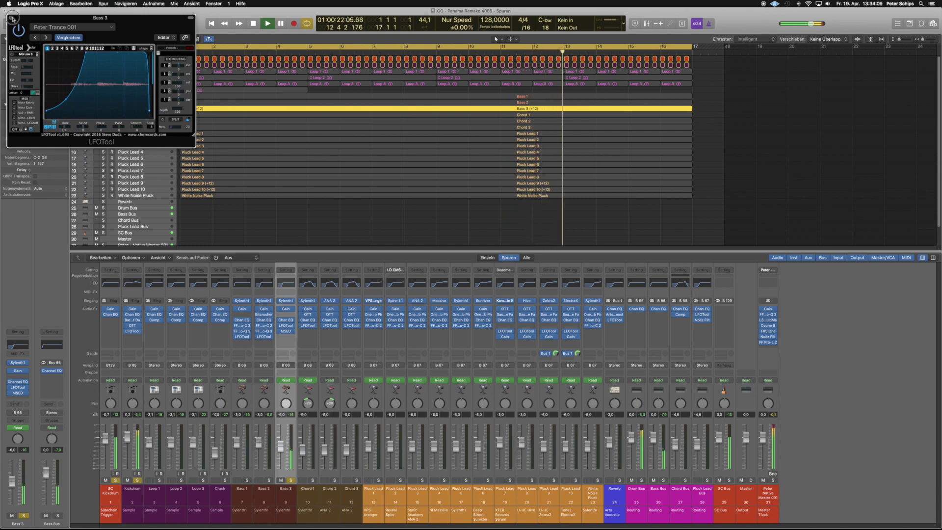
left_click(11, 18)
Step: Open the MSED plug-in on Bass 3, move its window over the arrangement and bypass the effect
left_click(286, 332)
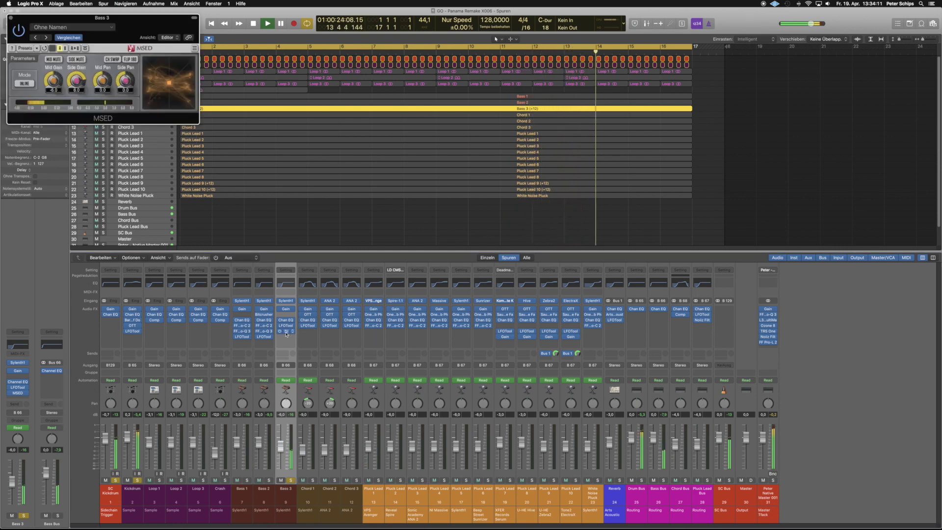
left_click_drag(98, 13, 291, 174)
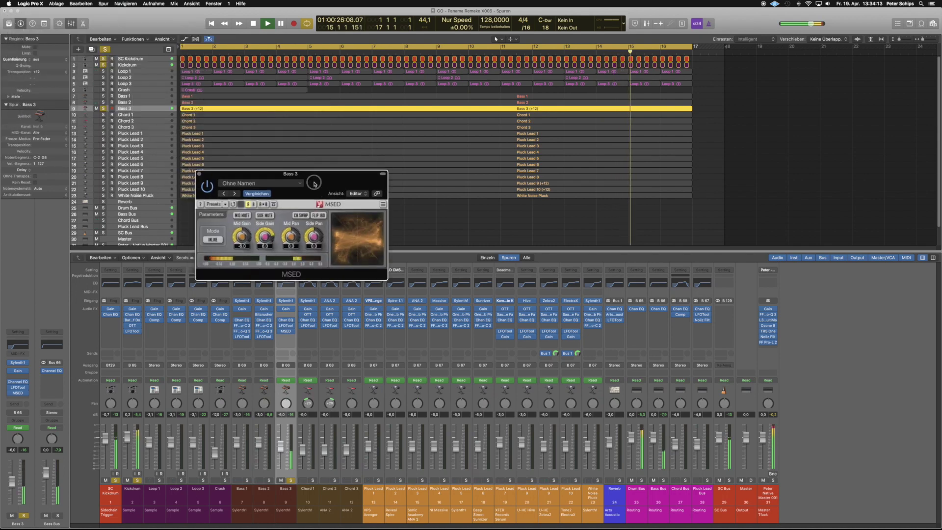
left_click(209, 190)
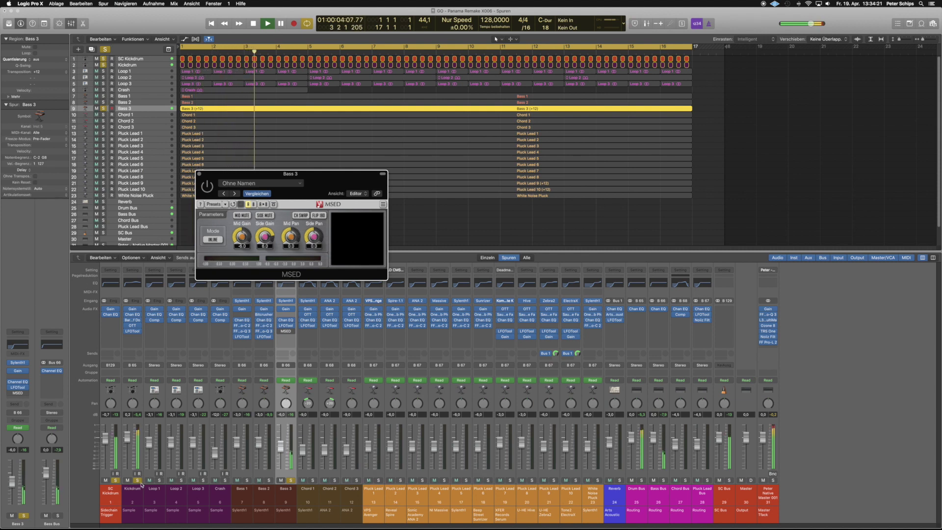
Step: Remove the Kickdrum from the solo and re-enable the MSED effect on Bass 3
left_click(138, 480)
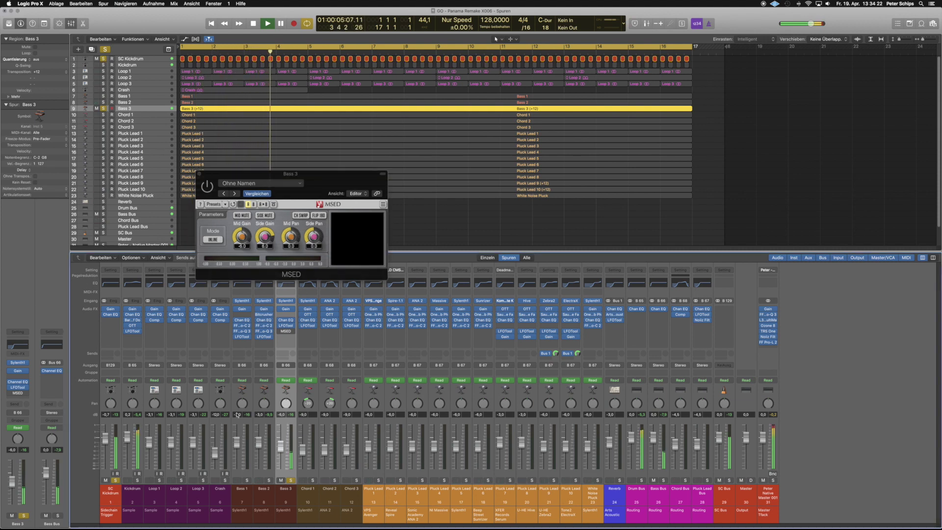
left_click(209, 192)
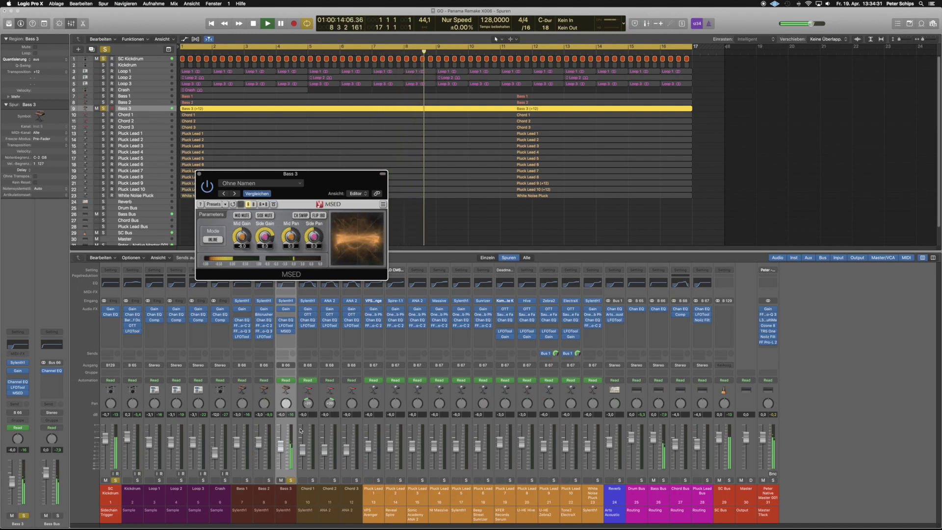
Step: Solo Chord 1 instead of Bass 3, close the MSED window and select the Chord 1 channel
left_click(313, 481)
left_click(292, 481)
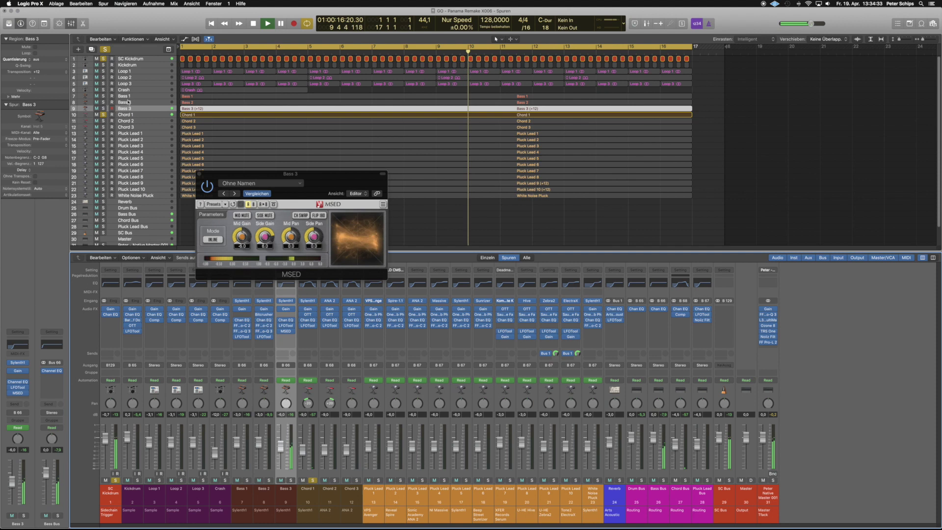
left_click(200, 174)
left_click(313, 492)
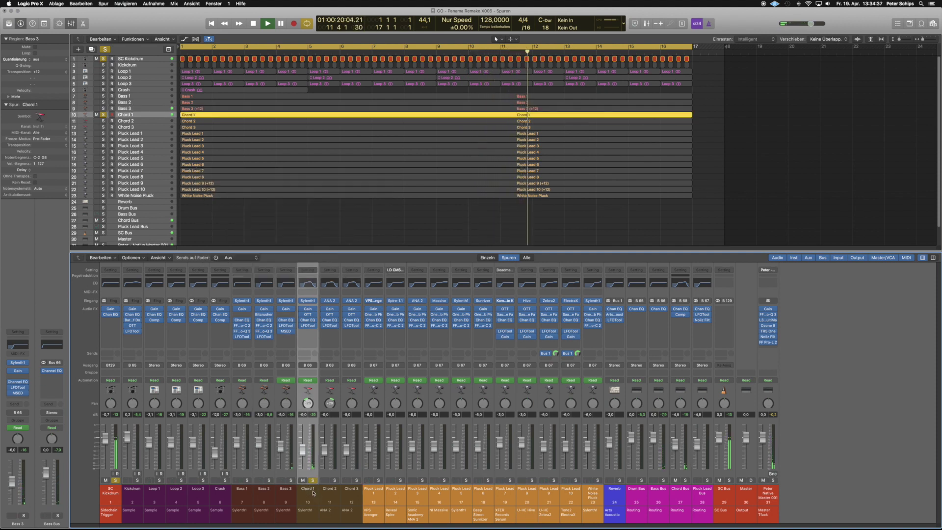
Step: Check the OTT plug-in on Chord 1 and close it, and solo Chord 2 and Chord 3 alongside Chord 1
left_click(308, 314)
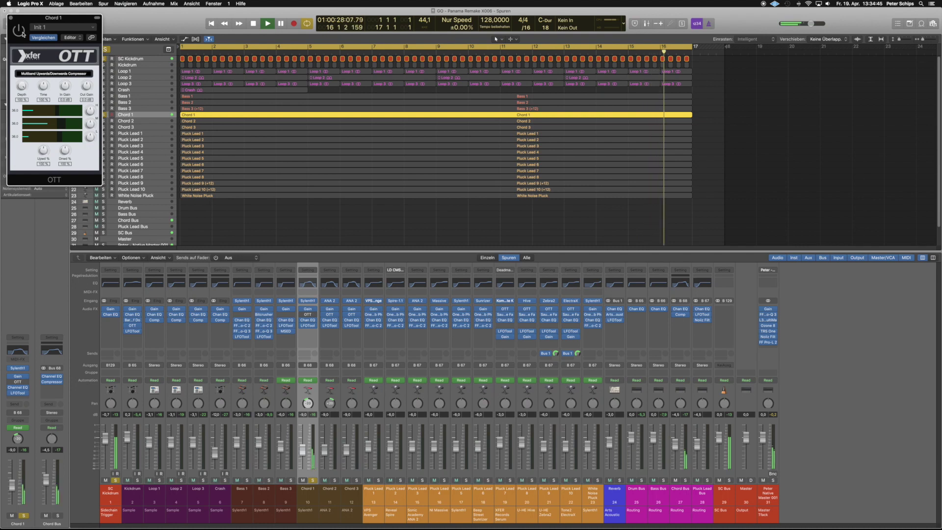
left_click(12, 20)
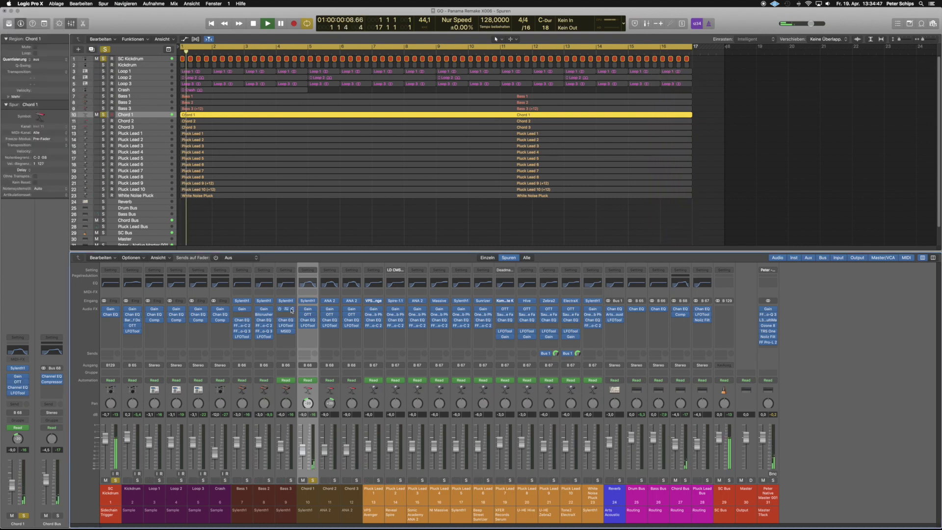
left_click(334, 480)
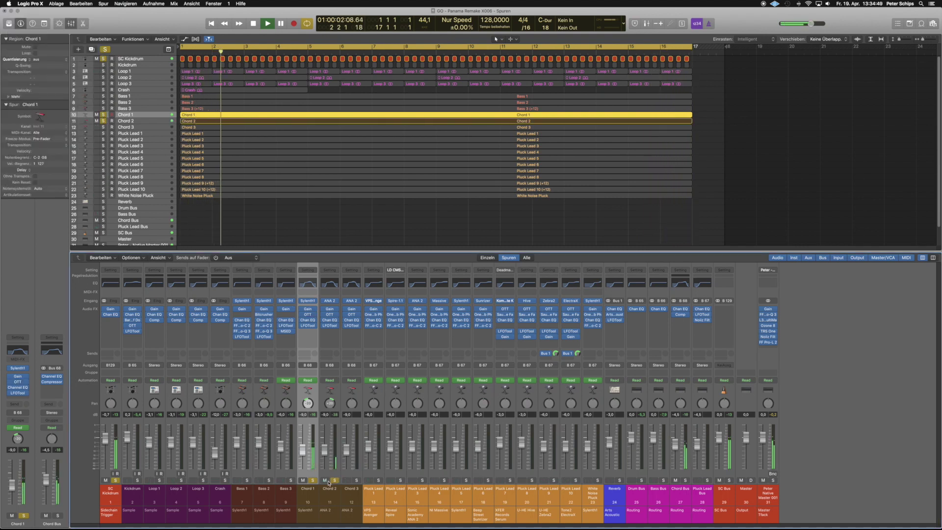
left_click(313, 481)
left_click(356, 481)
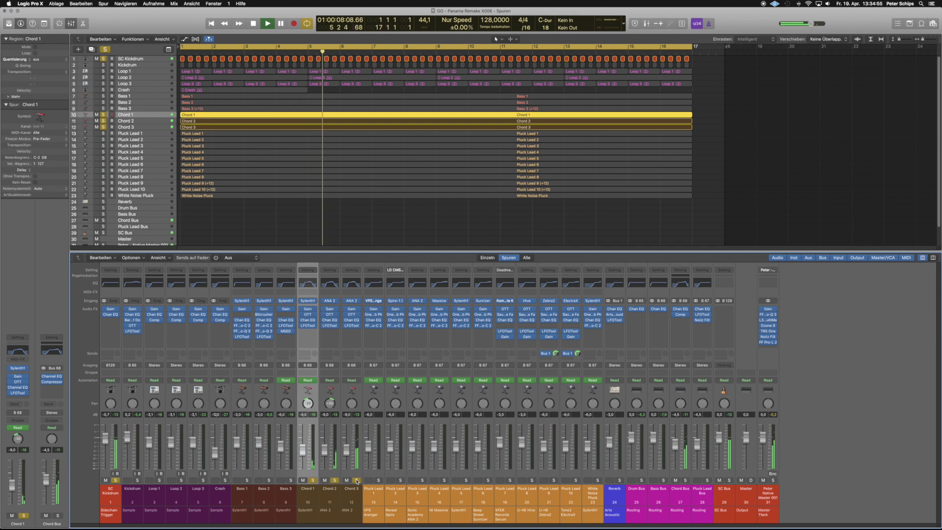
Step: Examine the LFOTool volume curves on Chord 1, Chord 2 and Chord 3 one after another, closing each window
left_click(310, 325)
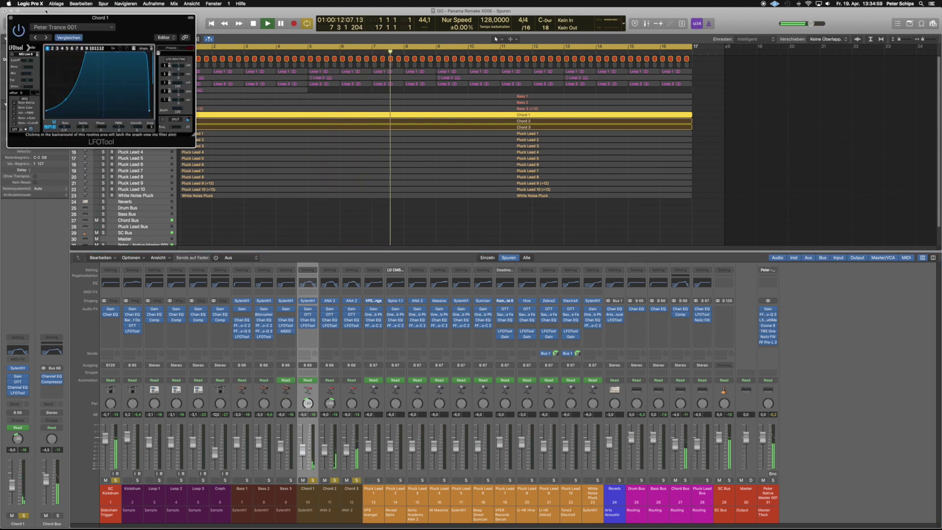
left_click(10, 19)
left_click(328, 325)
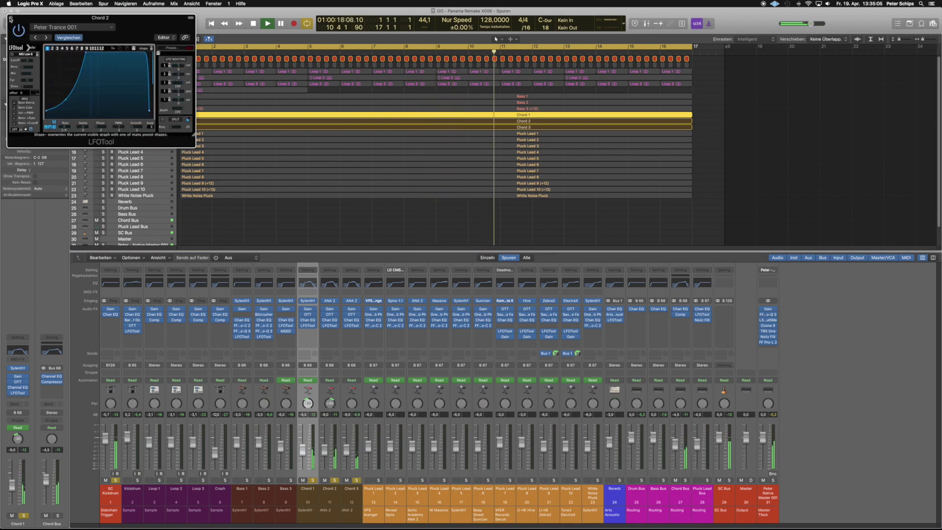
left_click(11, 19)
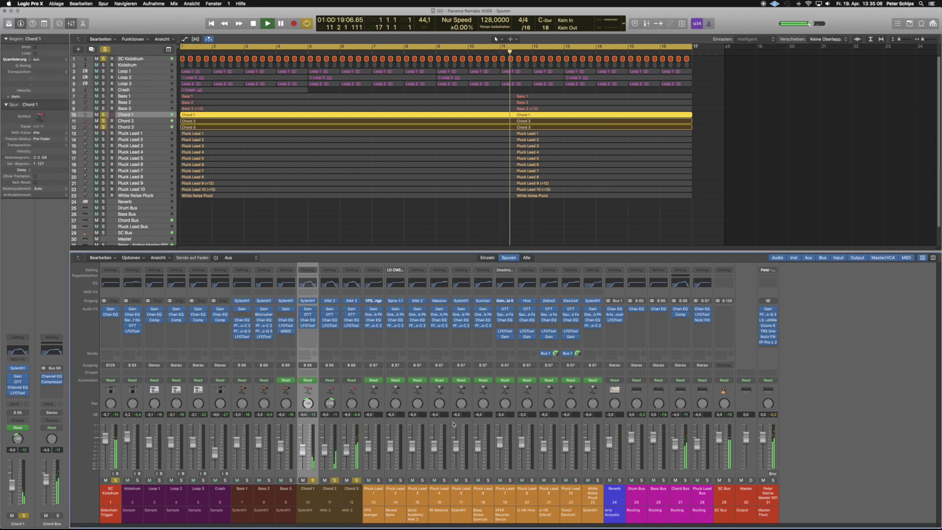
left_click(352, 326)
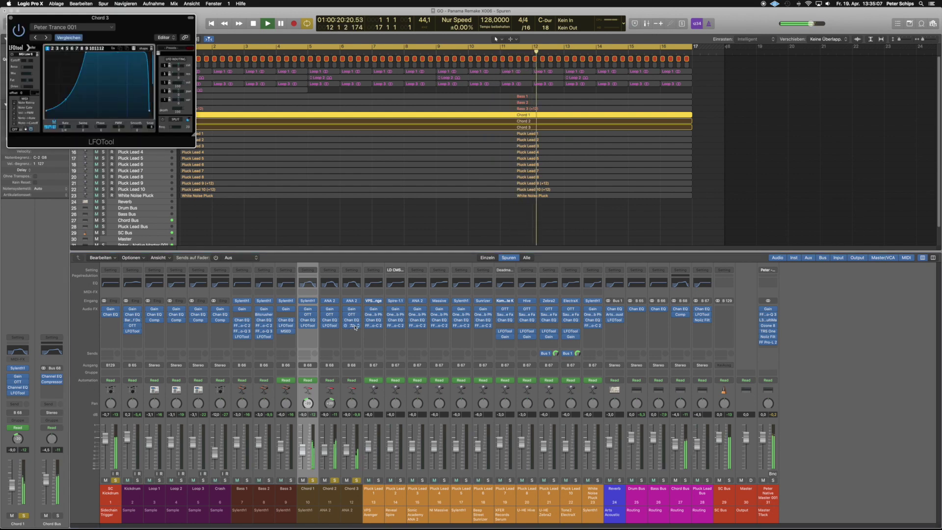
left_click(11, 19)
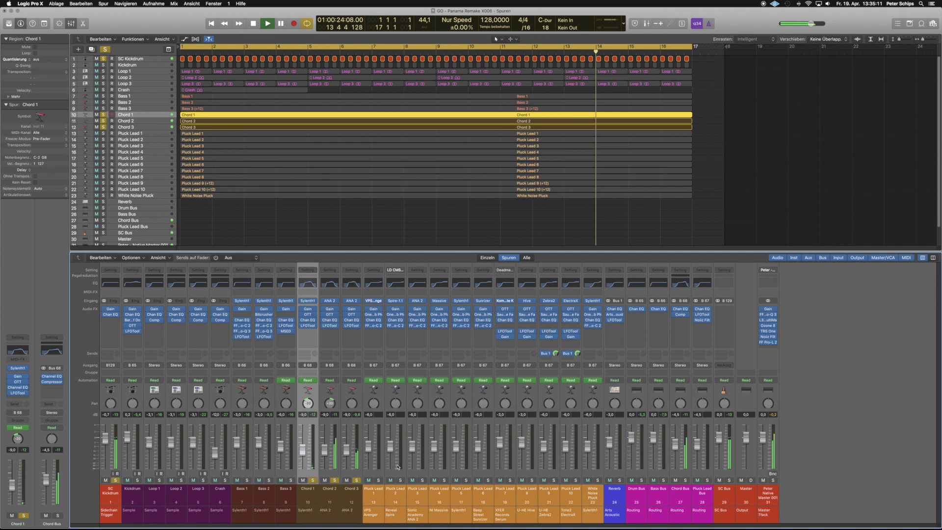
Step: Unsolo the chord channels, solo and select Pluck Lead 1 instead, and start playback
left_click(357, 480)
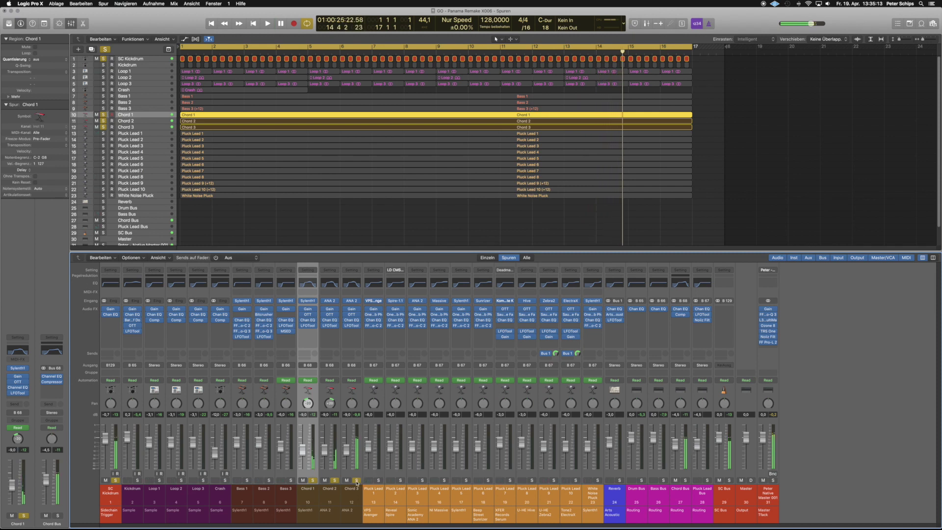
left_click(356, 480)
left_click(335, 480)
left_click(379, 481)
left_click(377, 493)
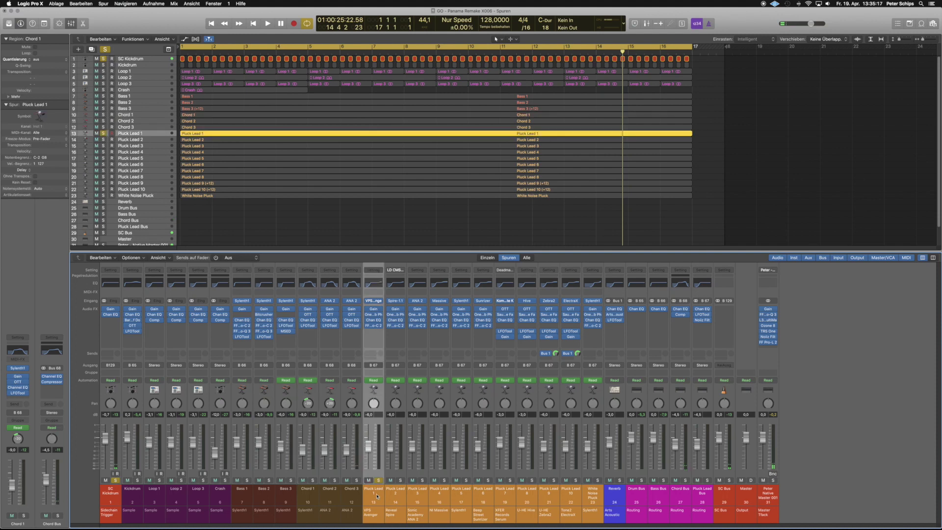
key("space")
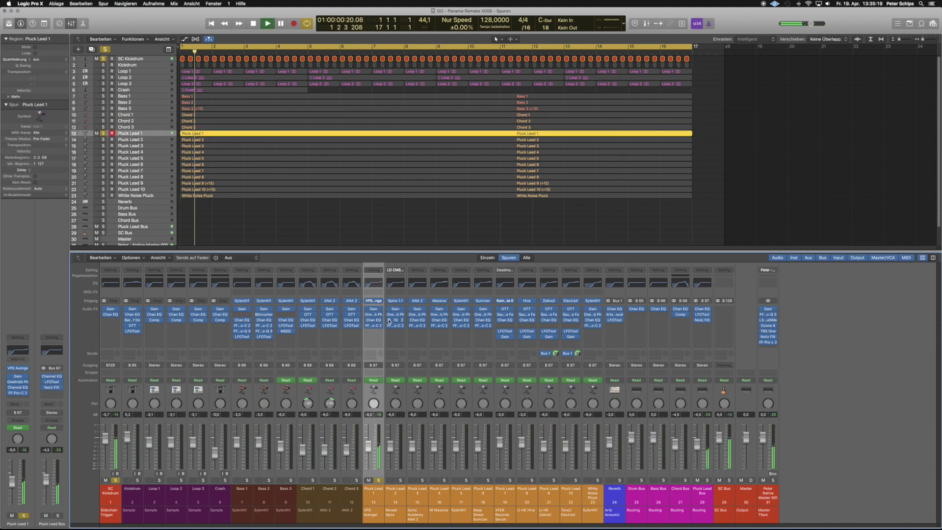
Step: Examine the FF Pro-C 2 sidechain compressor and the OneKnob Phatter on Pluck Lead 1, moving the Phatter window aside and closing it
left_click(374, 326)
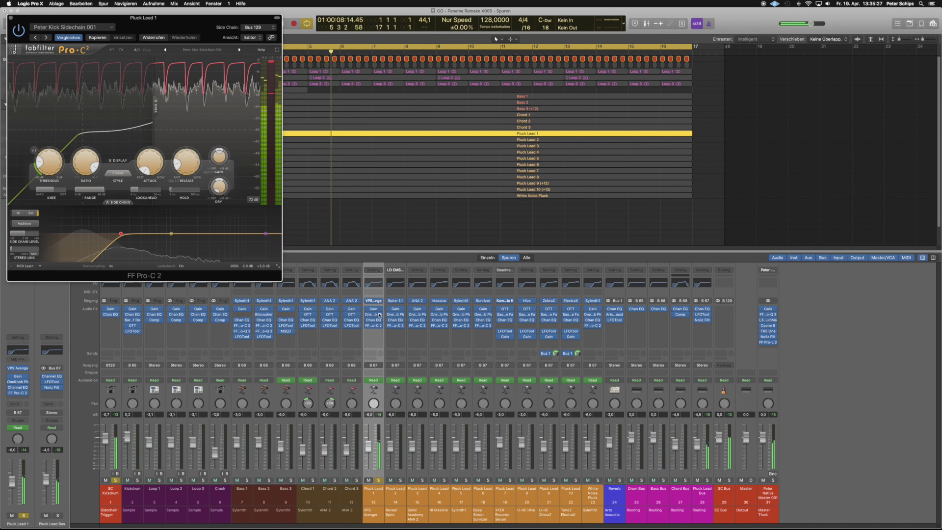
left_click(375, 315)
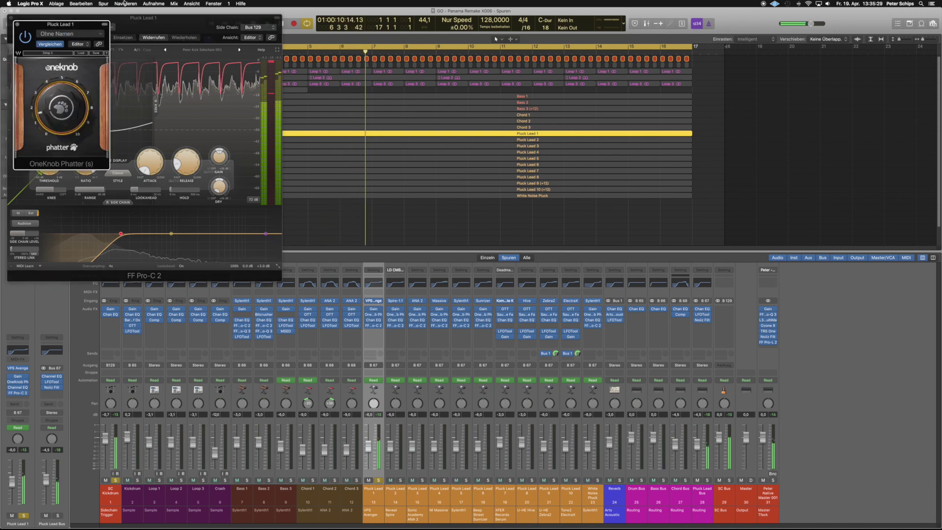
left_click_drag(106, 19, 412, 174)
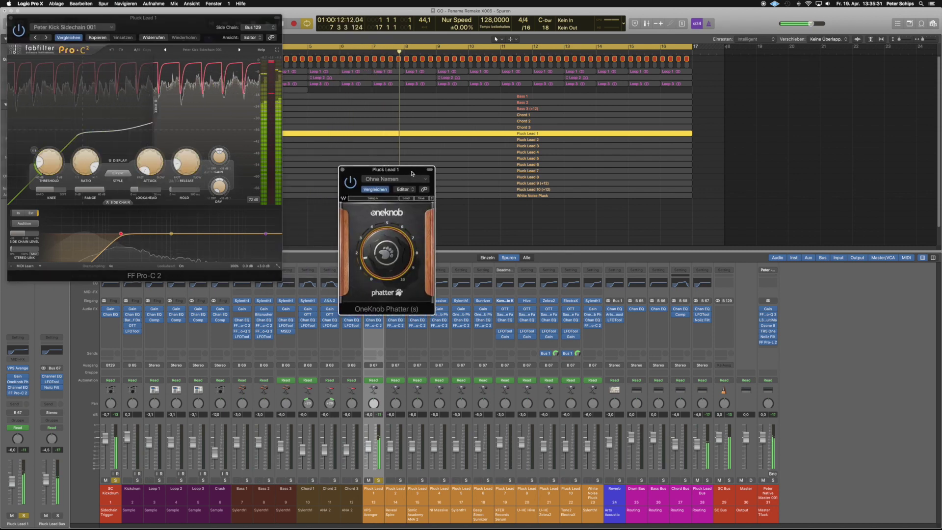
left_click(343, 170)
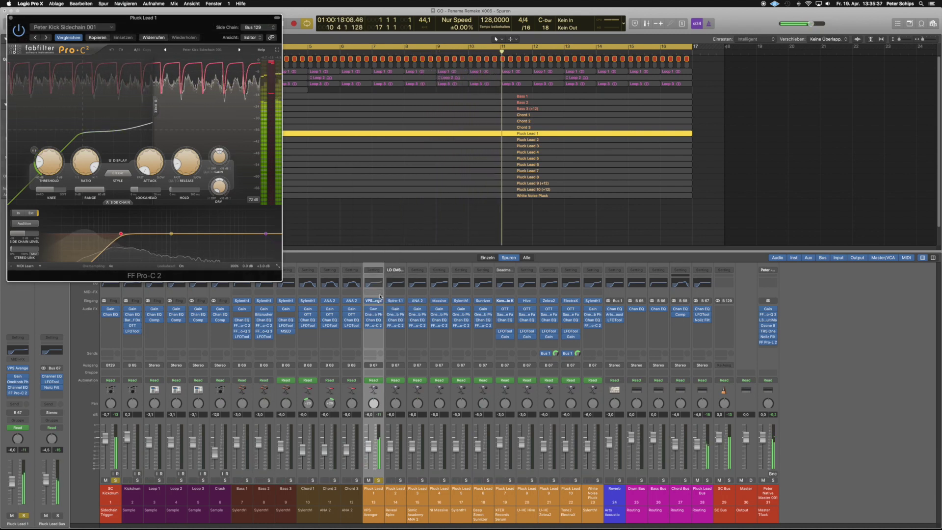
Step: Solo Pluck Lead 2 instead of Pluck Lead 1 and close the FF Pro-C 2 window
left_click(401, 481)
left_click(379, 481)
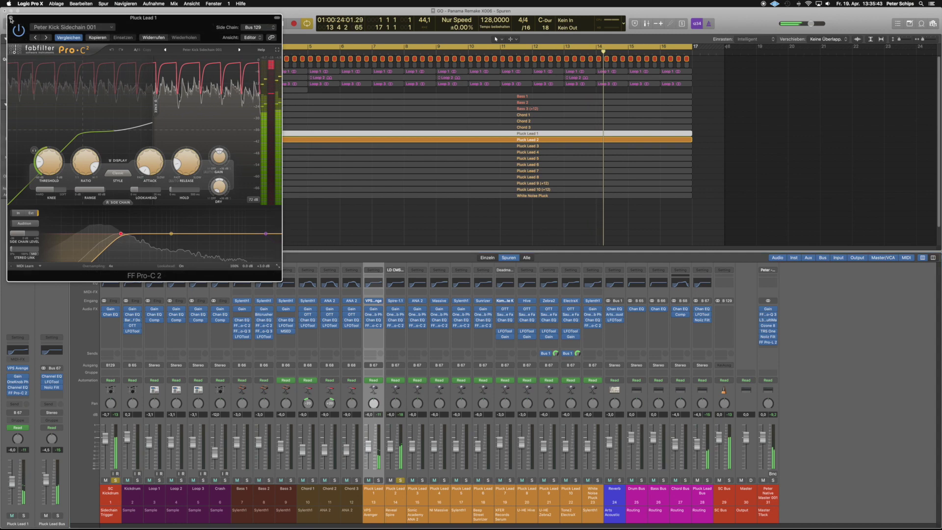
left_click(11, 17)
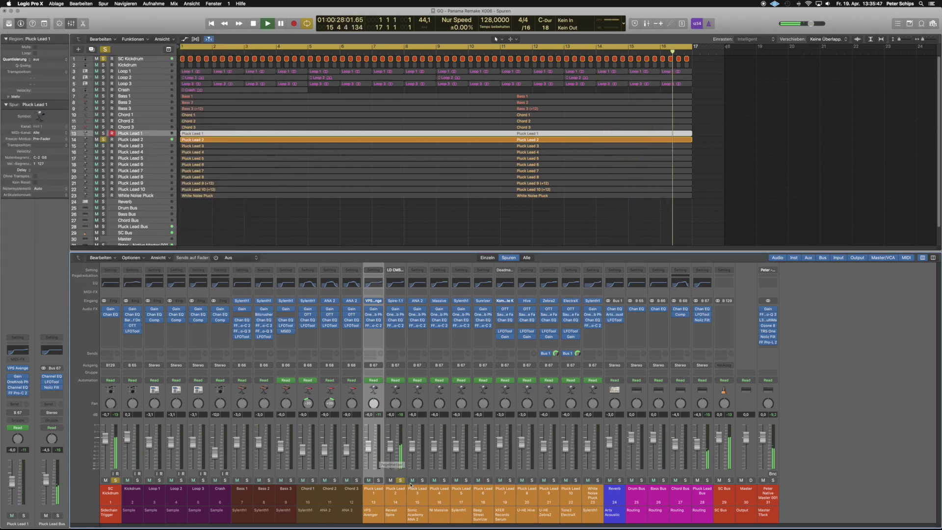
Step: Solo and select Pluck Lead 3 in place of Pluck Lead 2, followed by Pluck Lead 4 in place of Pluck Lead 3
left_click(423, 481)
left_click(401, 481)
left_click(416, 497)
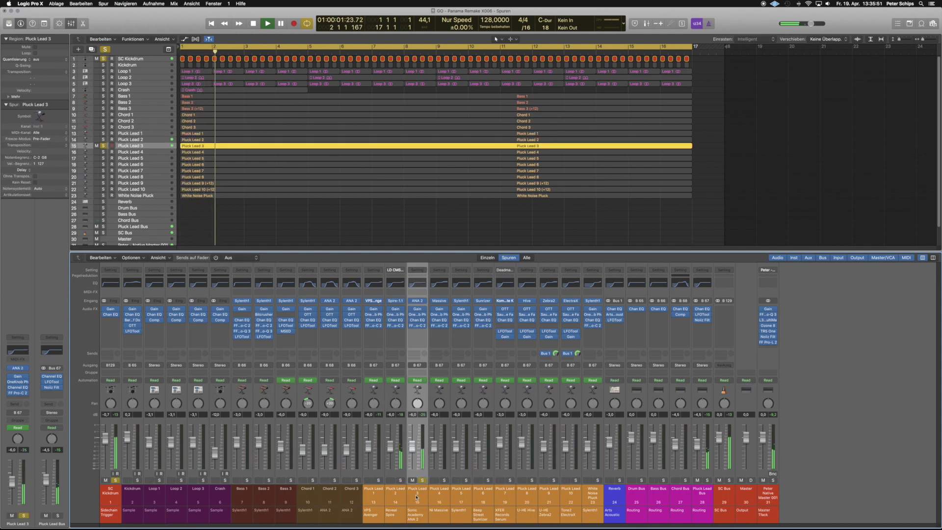
left_click(445, 481)
left_click(423, 481)
left_click(439, 494)
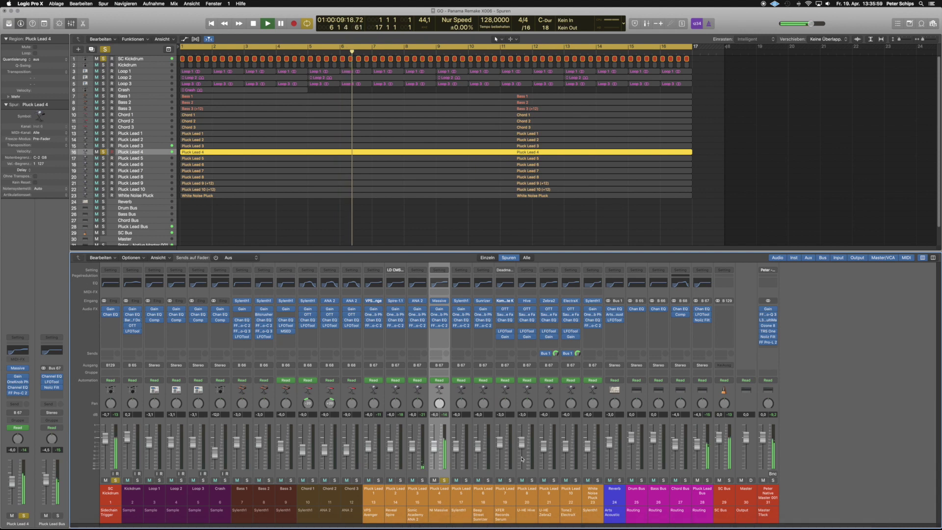
Step: Stop playback, solo and select Pluck Lead 5 instead of Pluck Lead 4, and restart playback
key("space")
left_click(466, 481)
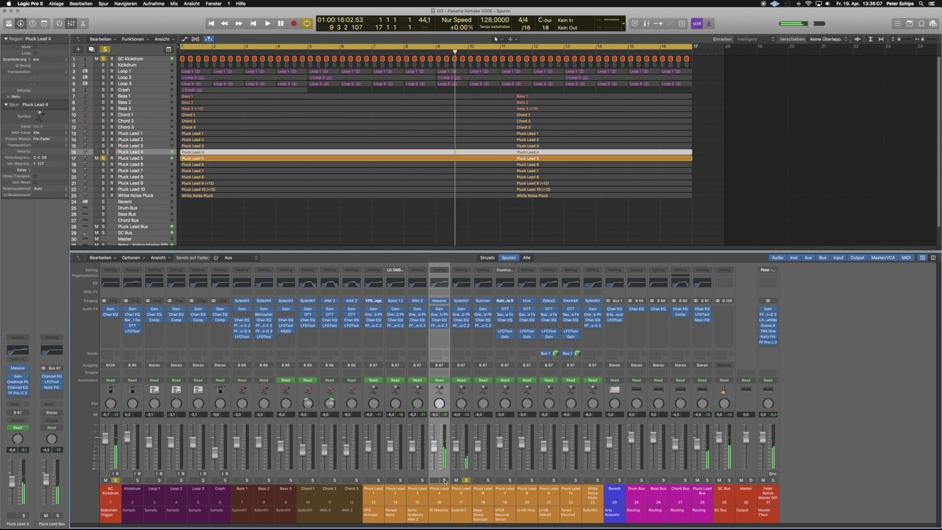
left_click(468, 496)
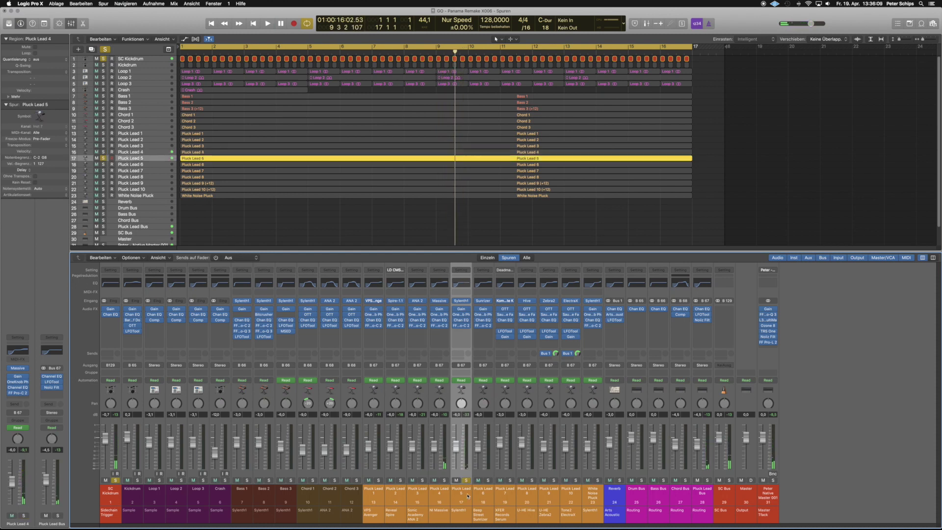
key("space")
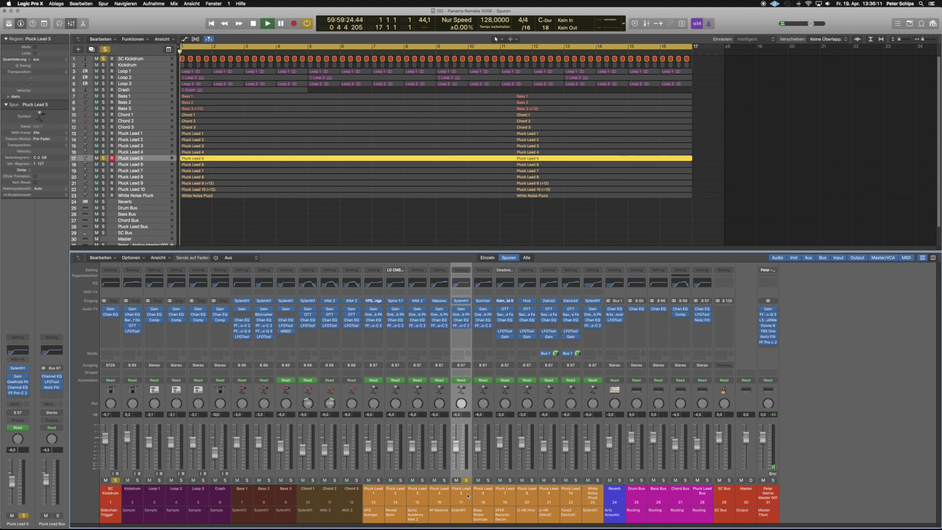
Step: Solo and select Pluck Lead 6 in place of Pluck Lead 5, followed by Pluck Lead 7 in place of Pluck Lead 6
left_click(488, 480)
left_click(466, 480)
left_click(483, 494)
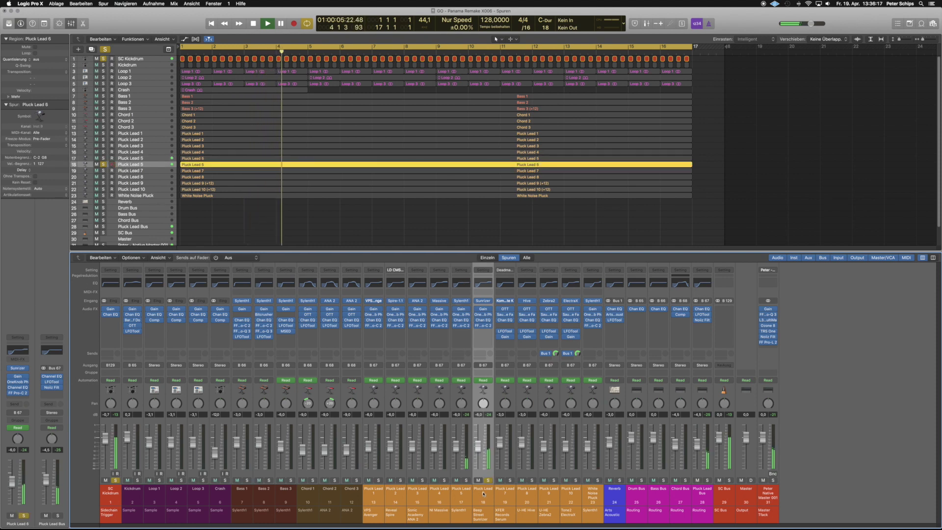
left_click(510, 480)
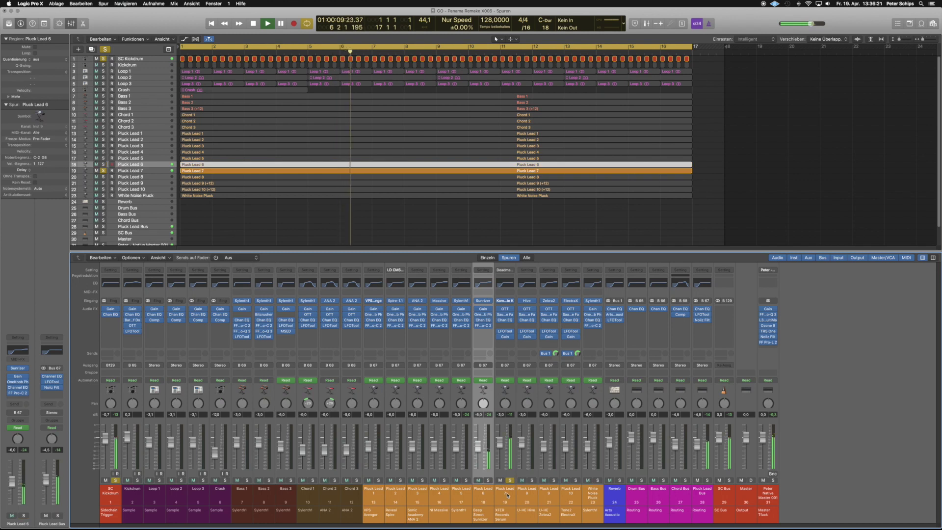
left_click(488, 481)
left_click(505, 490)
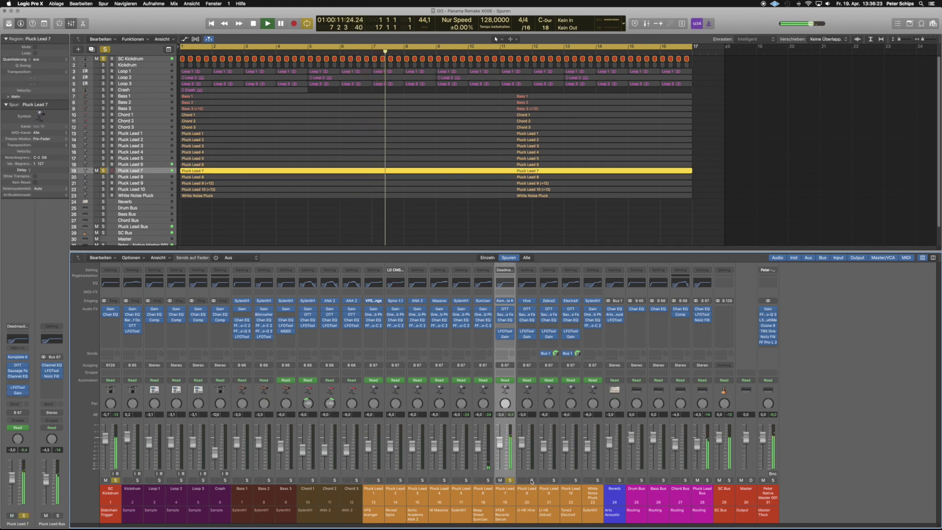
Step: Solo and select Pluck Lead 8 in place of Pluck Lead 7, followed by Pluck Lead 9 in place of Pluck Lead 8
left_click(532, 480)
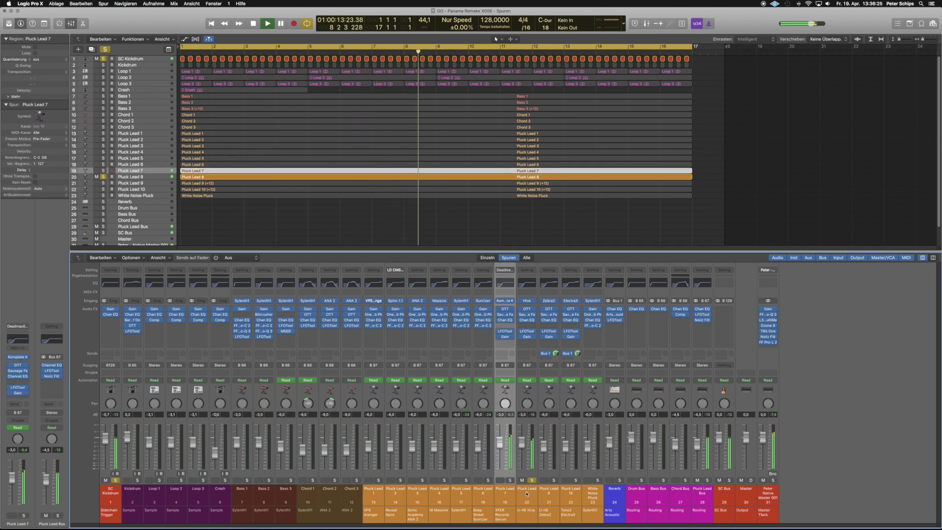
left_click(510, 481)
left_click(527, 491)
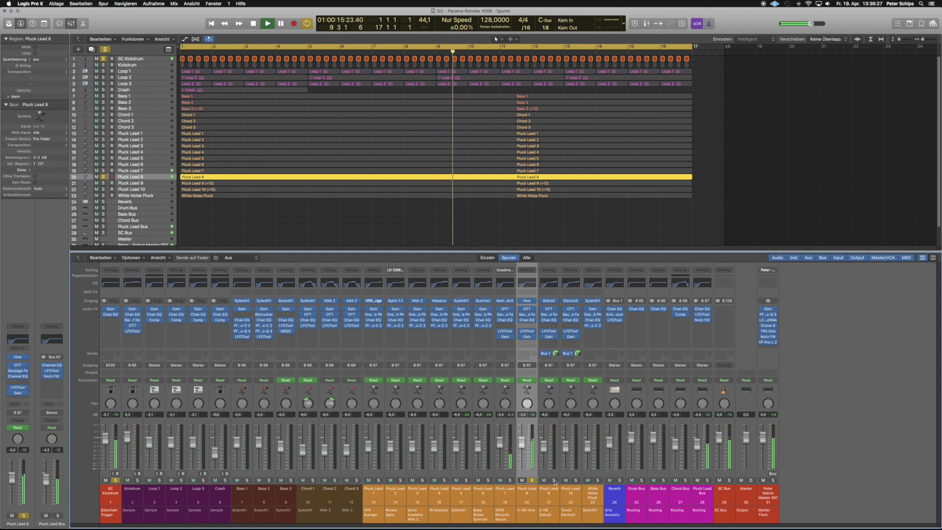
left_click(554, 481)
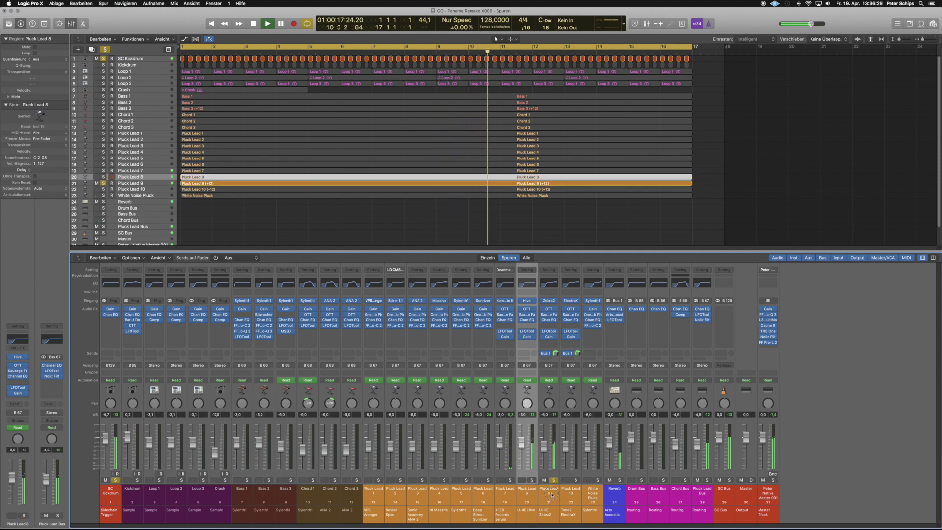
left_click(532, 480)
left_click(549, 491)
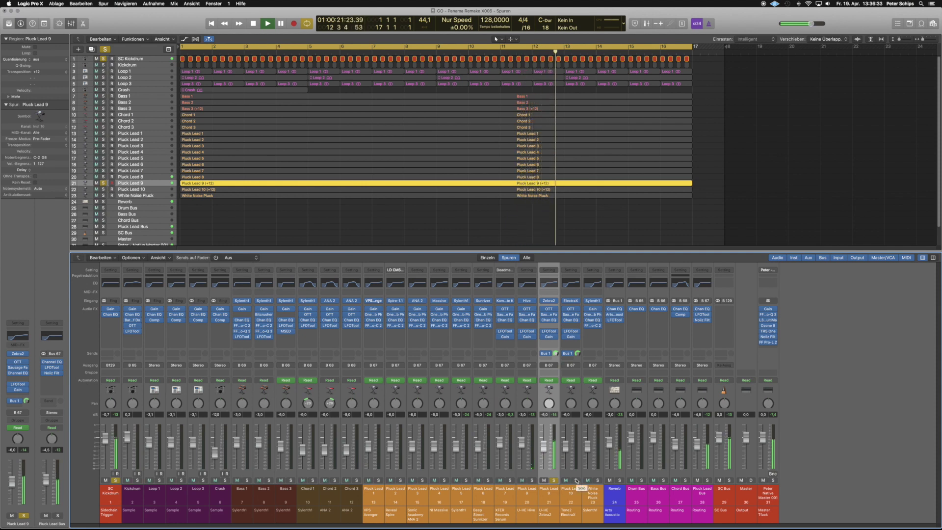
Step: Solo Pluck Lead 10 instead of Pluck Lead 9 and select its channel
left_click(577, 481)
left_click(554, 480)
left_click(570, 491)
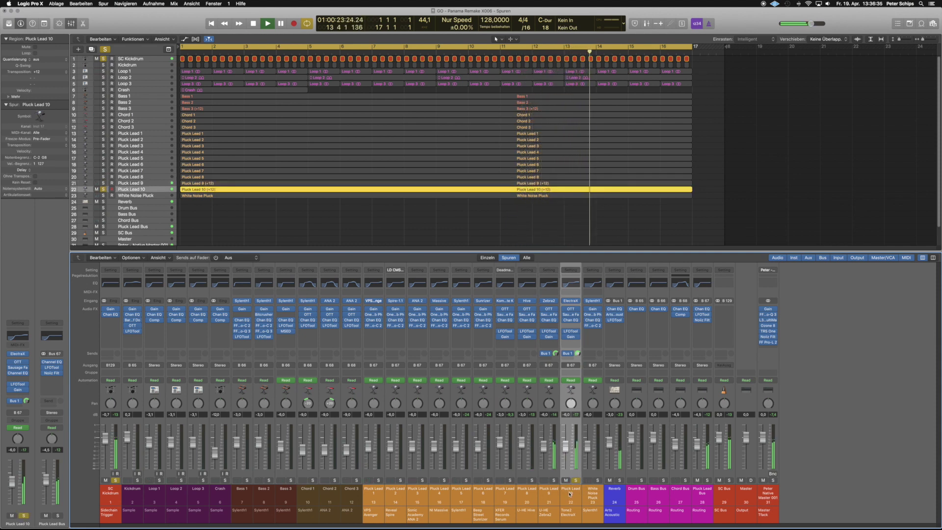
Step: Solo and select White Noise Pluck in place of Pluck Lead 10, followed by soloing Pluck Lead 9 in place of White Noise Pluck
left_click(598, 481)
left_click(593, 493)
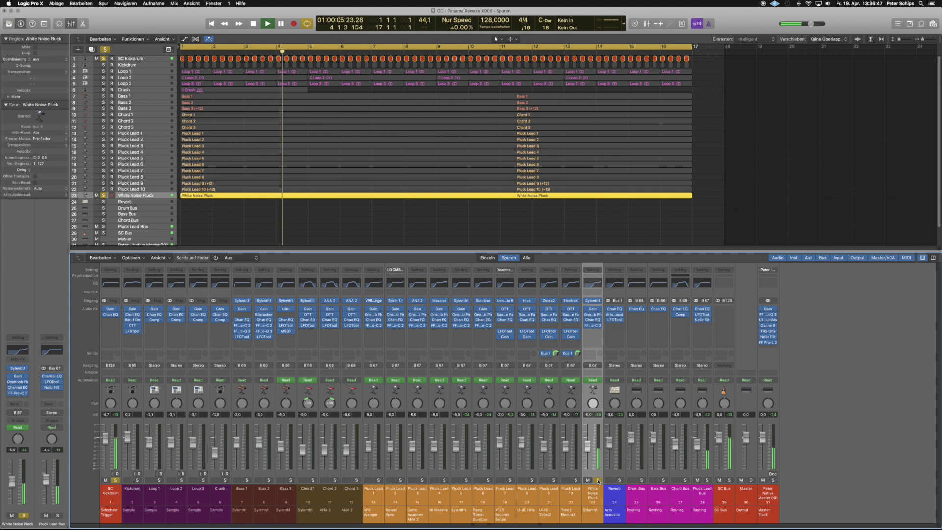
left_click(554, 480)
left_click(598, 480)
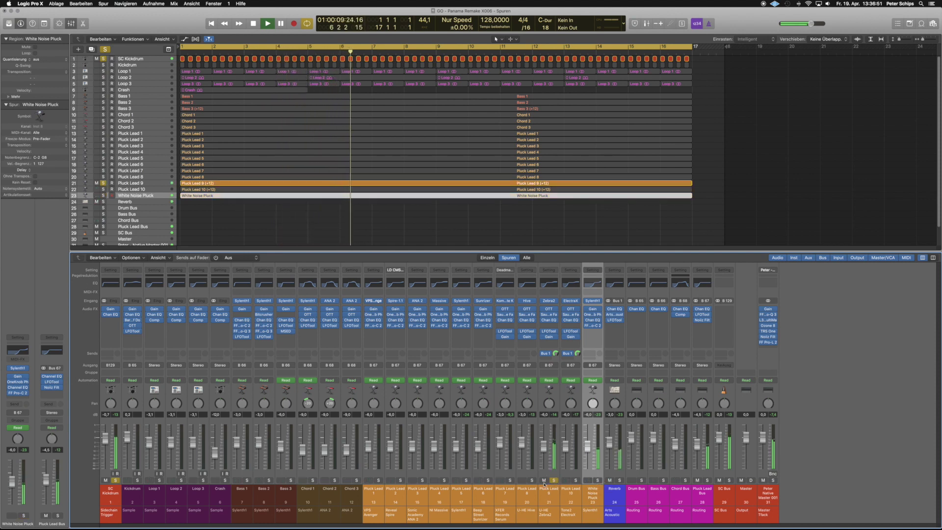
Step: Mute the Reverb channel to hear Pluck Lead 9 dry, and solo the unmuted Reverb channel in its place
left_click(610, 480)
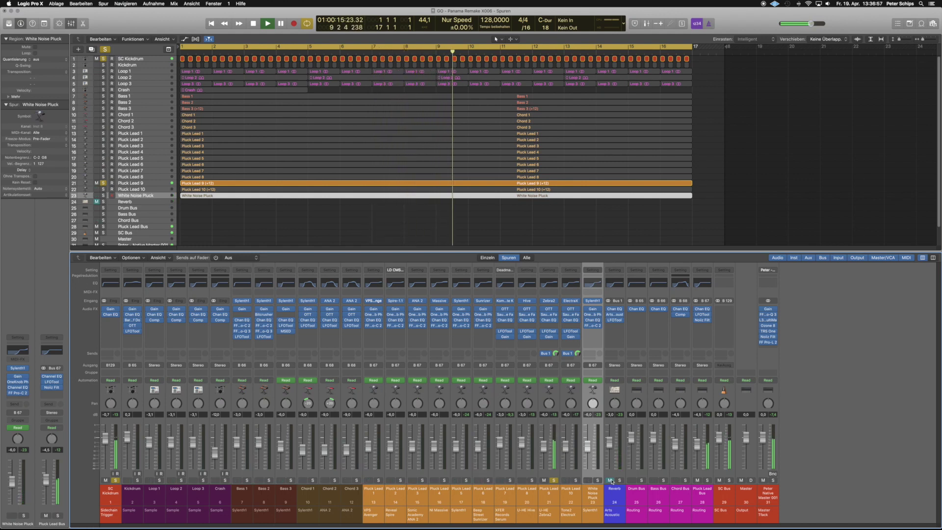
left_click(555, 481)
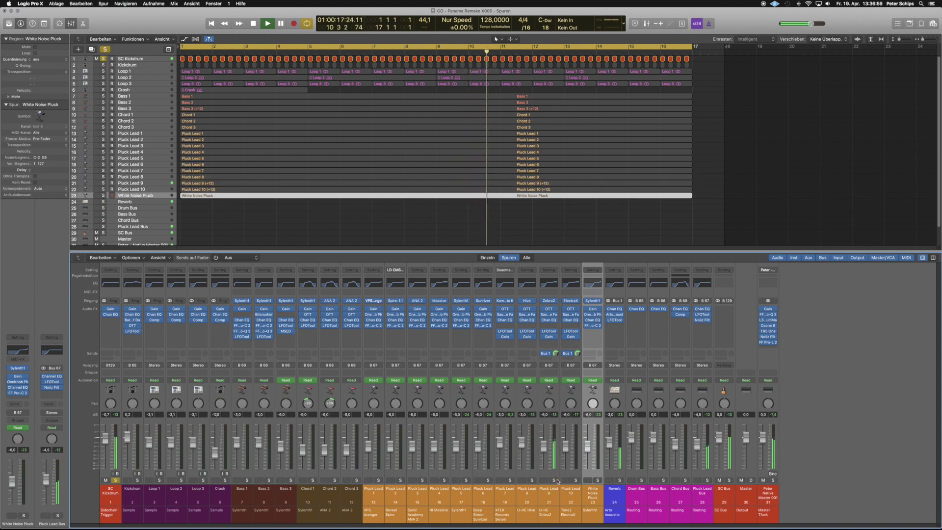
left_click(620, 481)
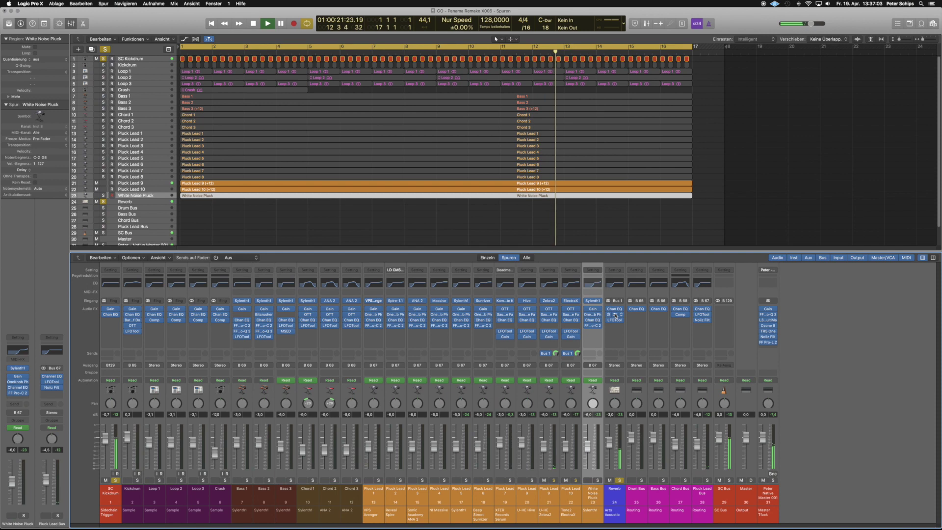
Step: Show the Reverb channel's ArtsAcoustic Reverb and LFOTool settings side by side, and close both plug-in windows
left_click(617, 316)
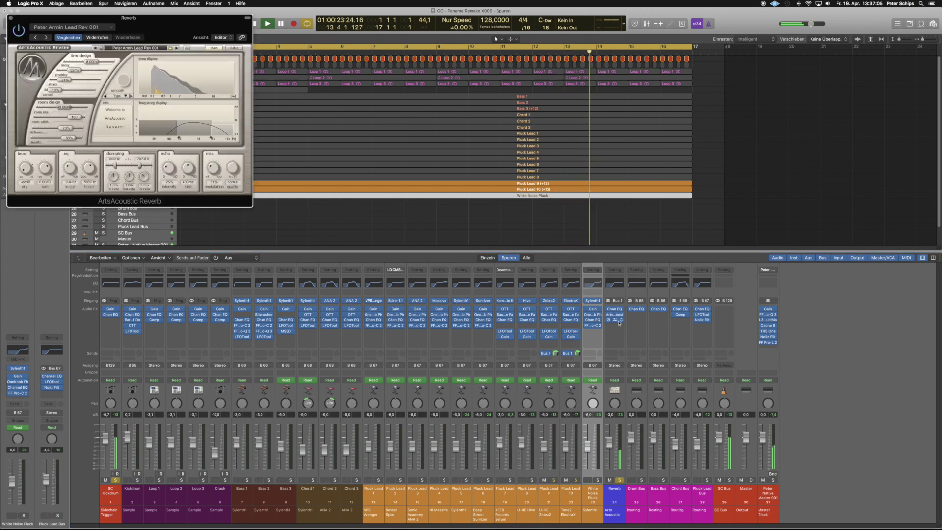
left_click(617, 326)
left_click(638, 326)
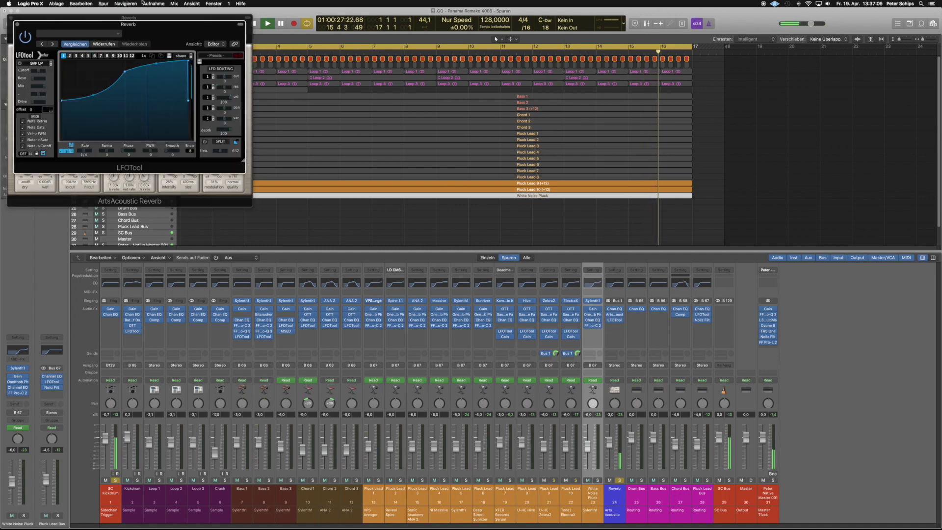
left_click_drag(179, 38, 347, 176)
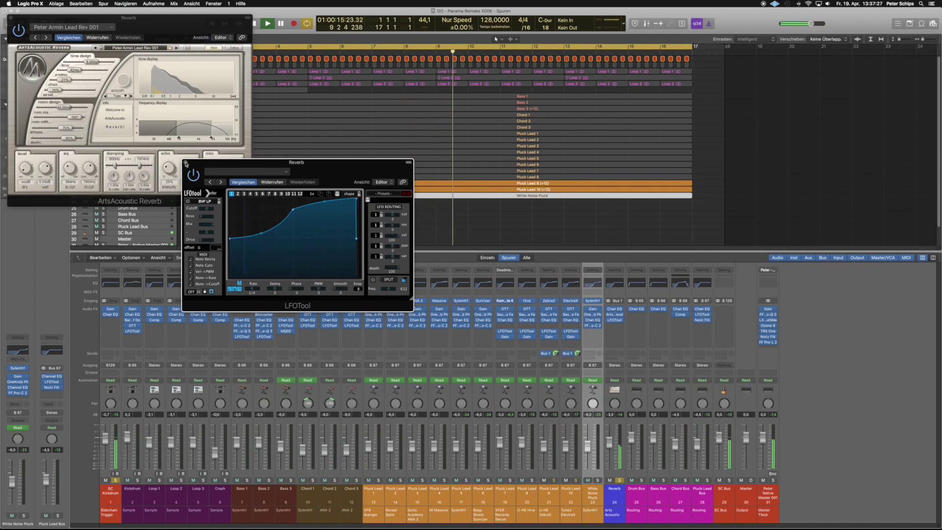
left_click(186, 163)
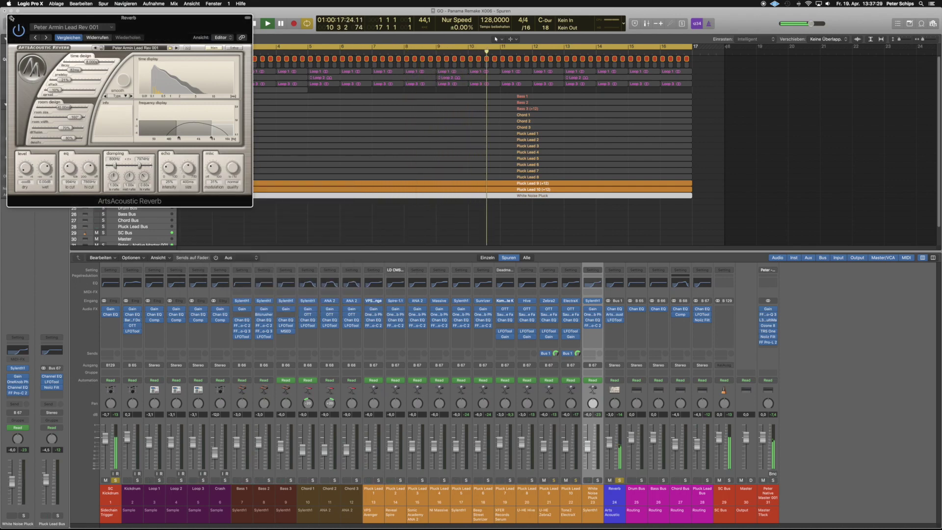
key("super+w")
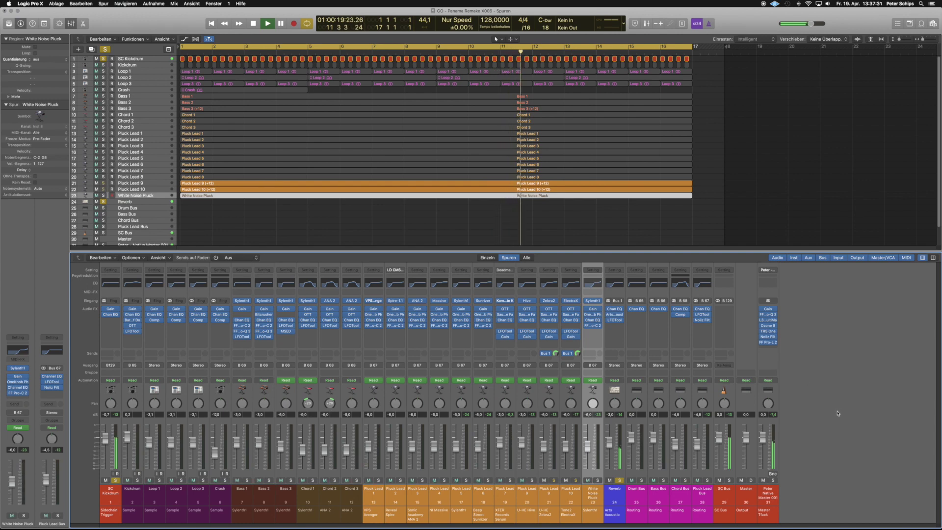
Step: Turn off solo on the Reverb and SC Kickdrum channels and restart playback of the full mix
left_click(620, 481)
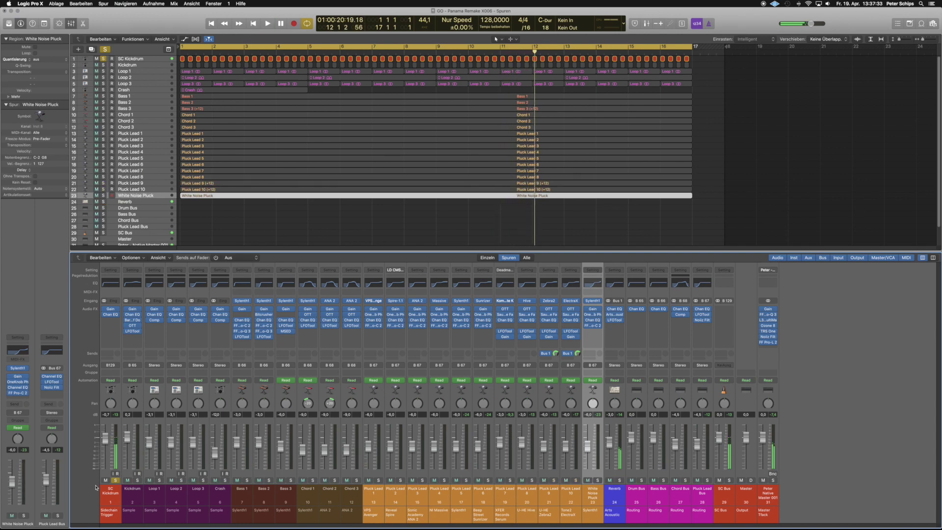
left_click(116, 480)
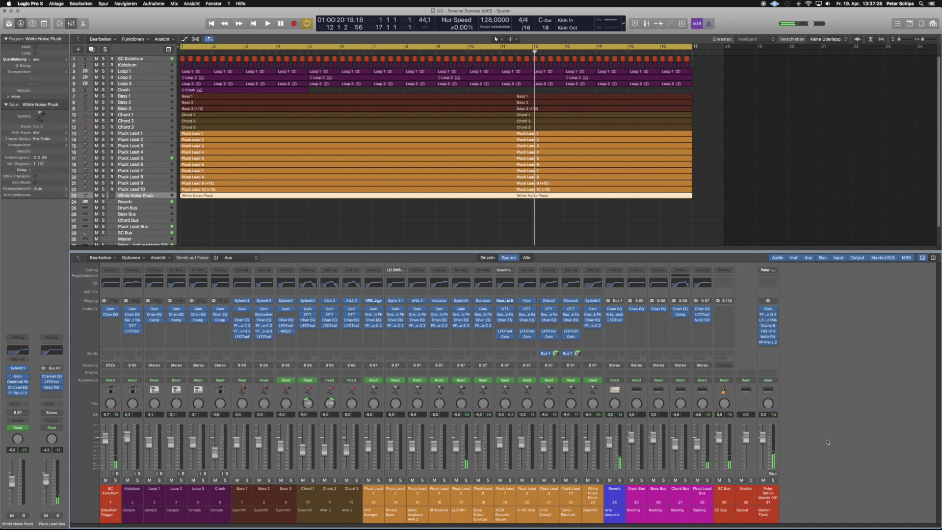
key("space")
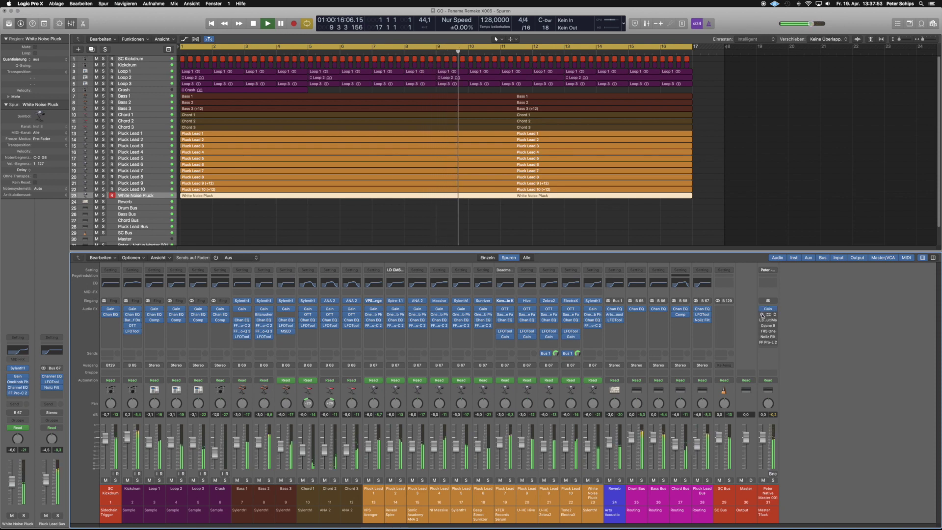
Step: Show the FF Pro-Q 3 and L3 MultiMaximizer settings on the Native Master 001 channel, and close both plug-in windows
left_click(769, 315)
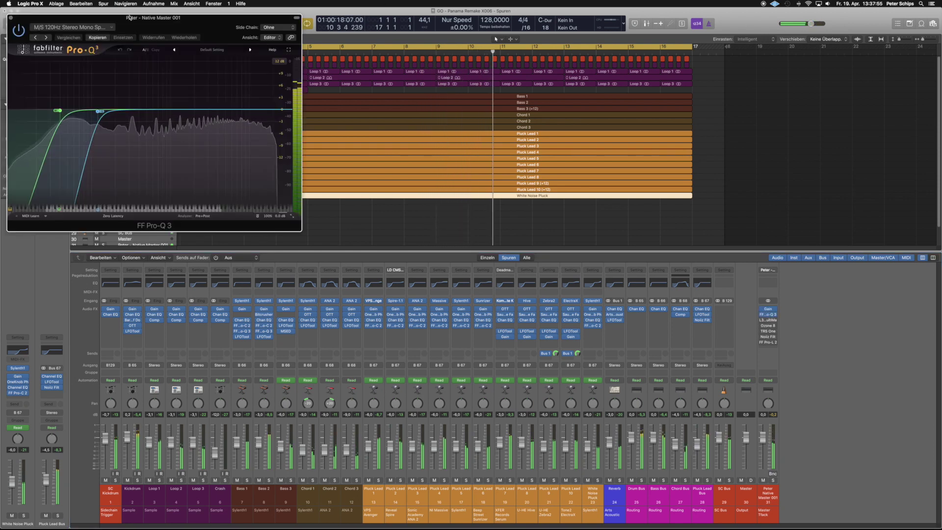
left_click_drag(218, 33, 434, 148)
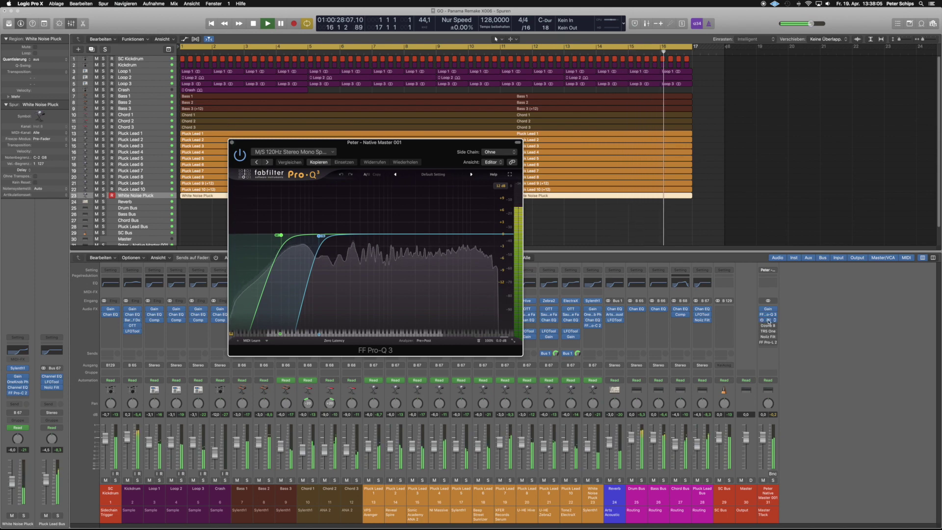
left_click(768, 320)
left_click_drag(161, 19, 181, 122)
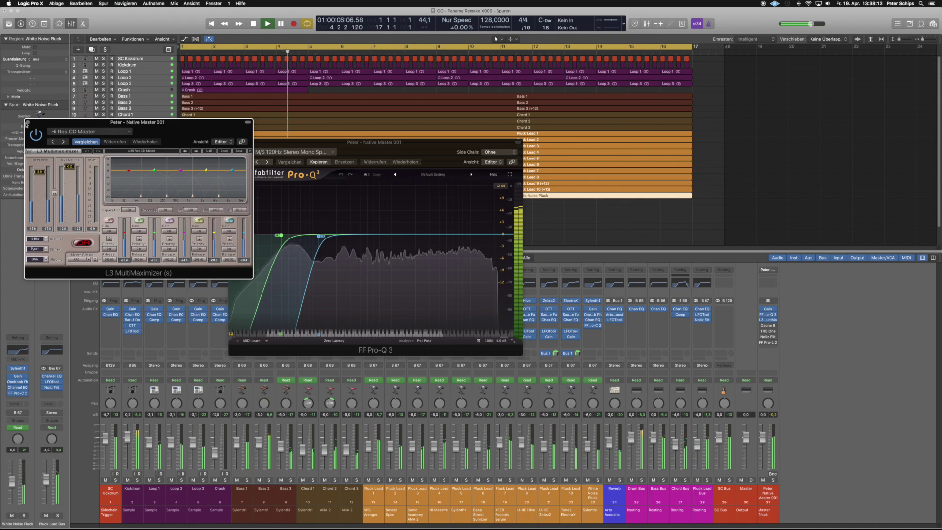
key("super+w")
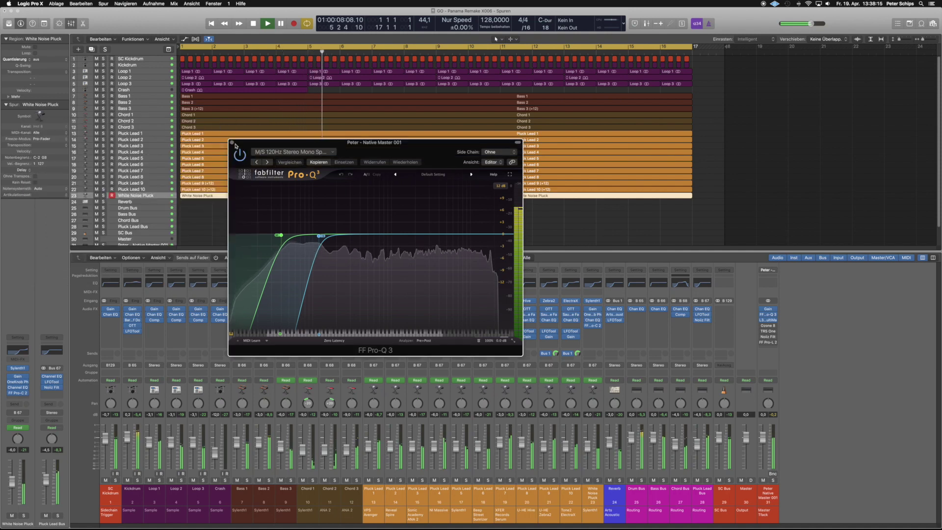
key("super+w")
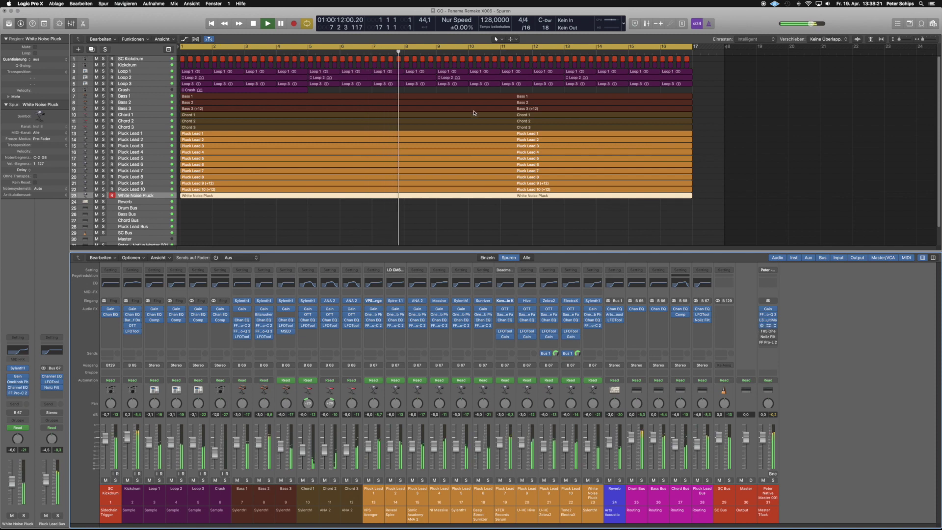
Step: Go through the Dynamics, Imager and Maximizer modules of Ozone 8 on the master channel and close the plug-in
left_click(768, 326)
left_click_drag(266, 11, 458, 163)
left_click(221, 232)
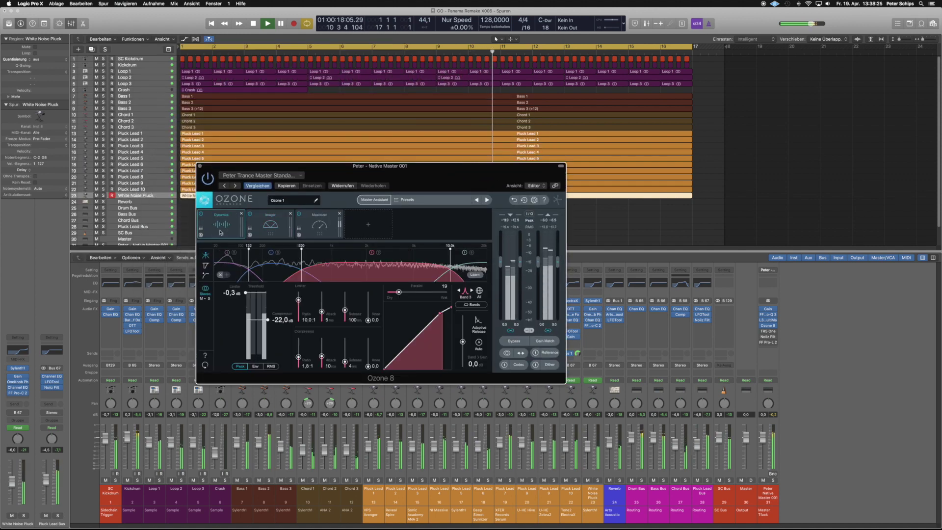
left_click(269, 228)
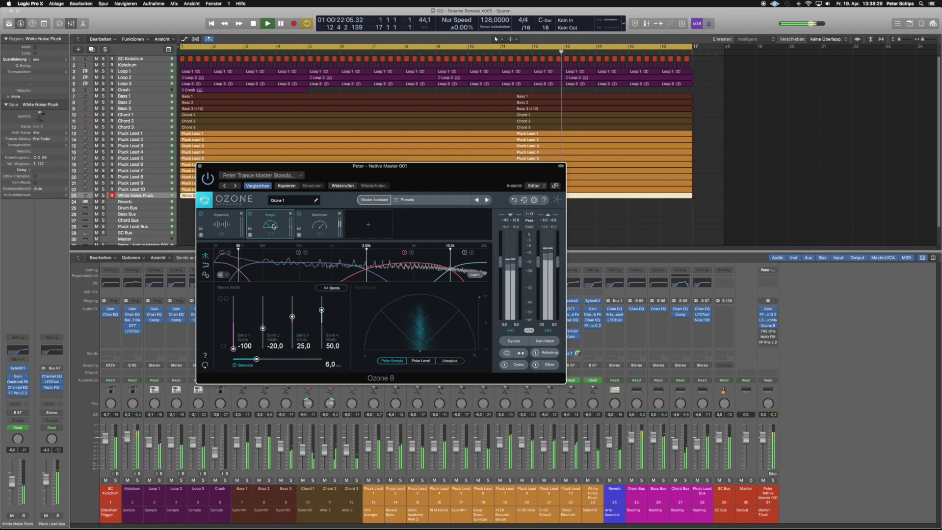
left_click(319, 225)
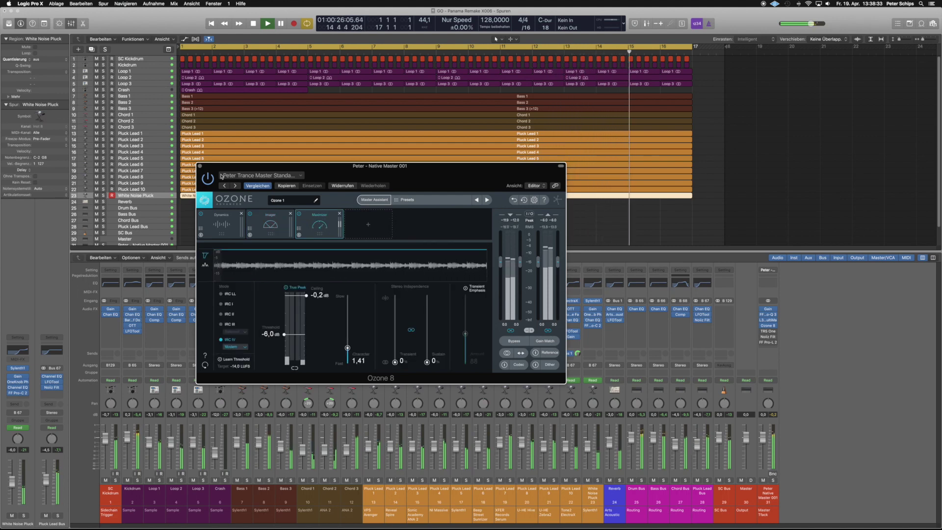
left_click(200, 166)
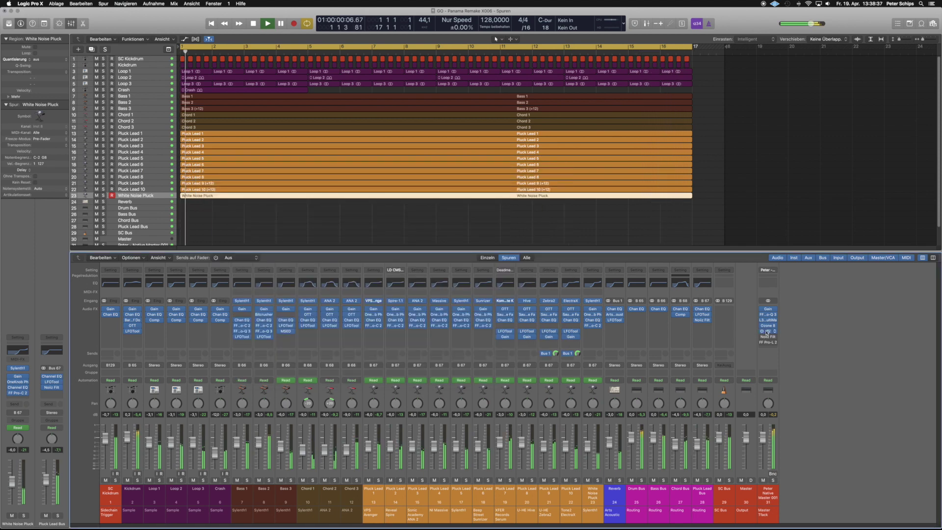
Step: Show the TR5 One settings on the master channel in the middle of the project and close the plug-in
key("v")
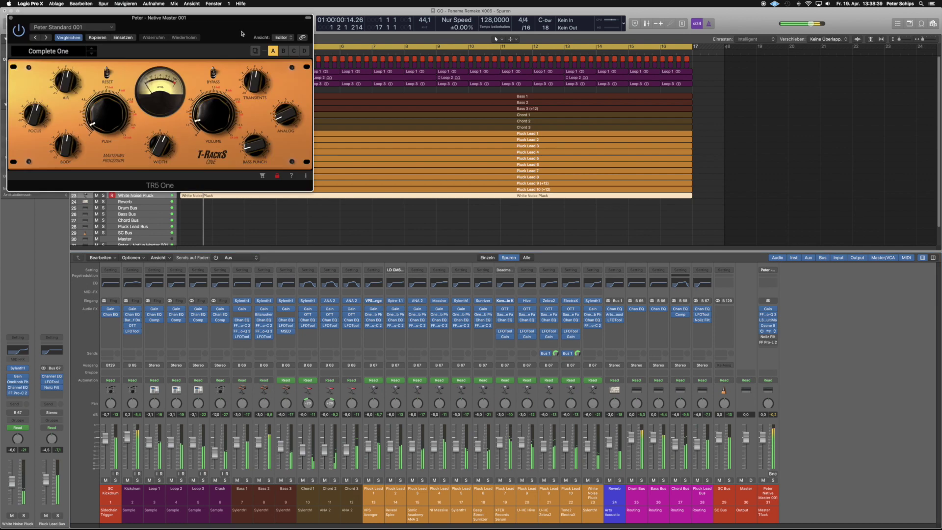
left_click_drag(219, 30, 434, 188)
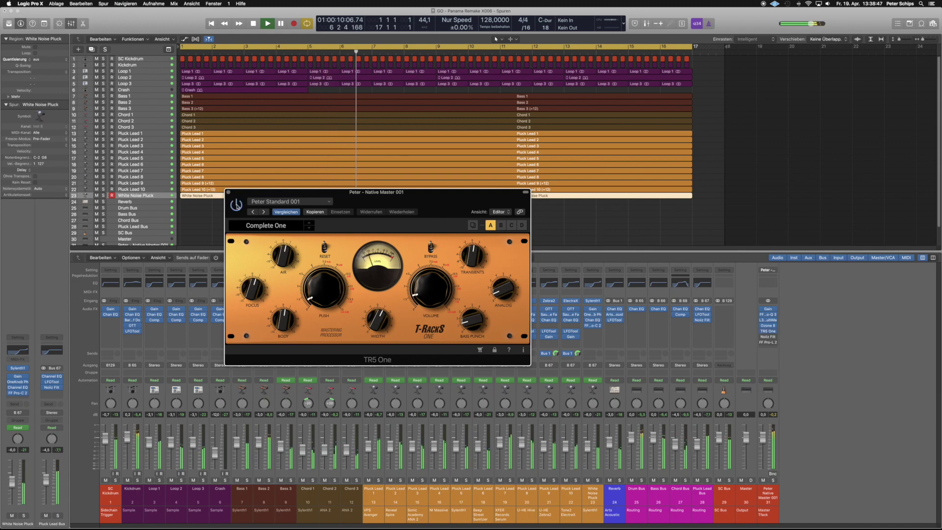
left_click(228, 193)
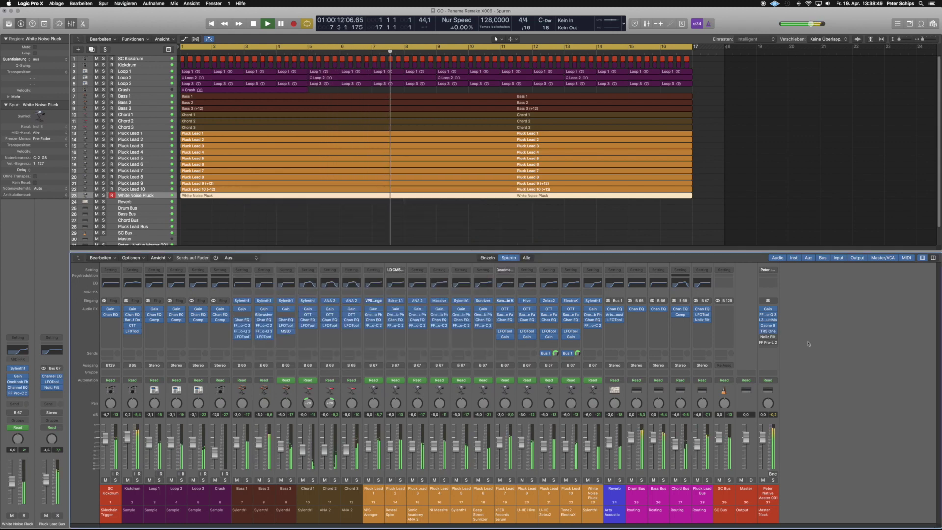
Step: Show the master channel's Noiiz Filter settings in the middle of the project and close the plug-in
left_click(770, 337)
left_click_drag(96, 22, 454, 188)
left_click(923, 19)
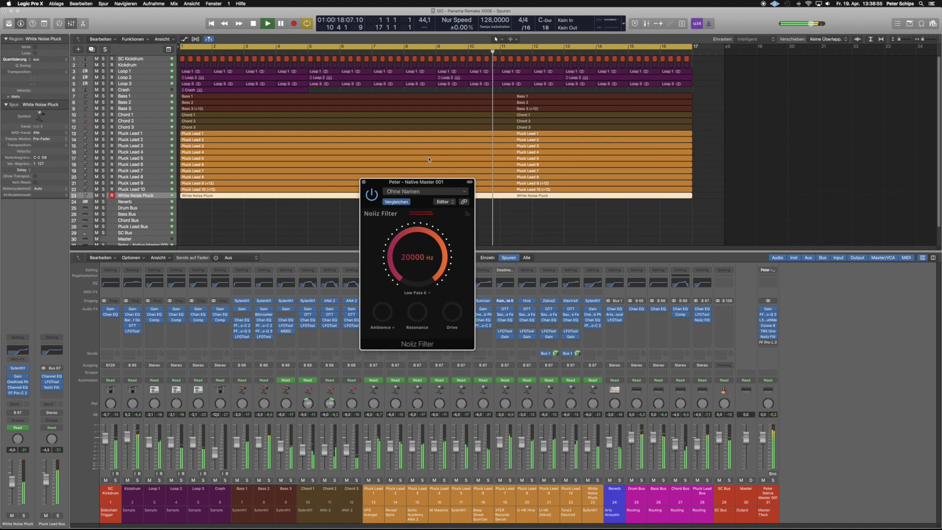
left_click_drag(450, 184, 467, 185)
left_click_drag(407, 260, 383, 187)
left_click(379, 184)
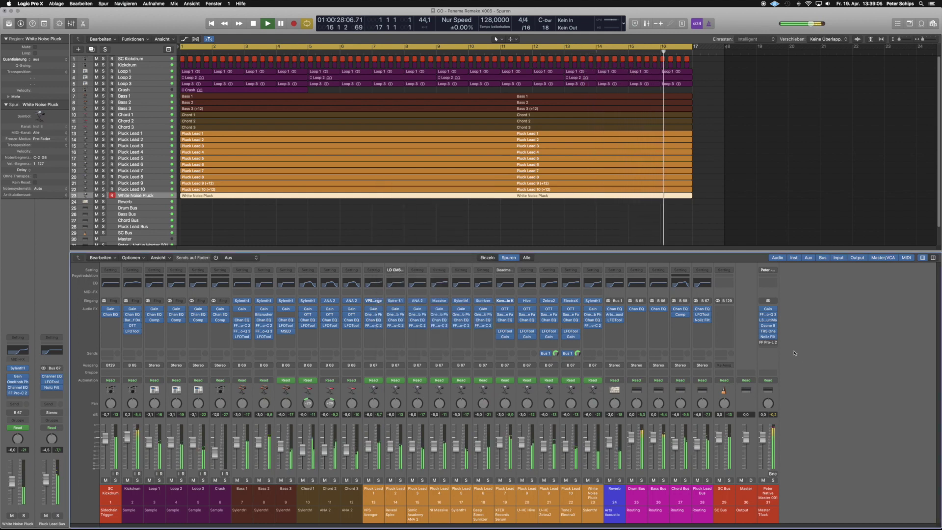
Step: Open the FF Pro-L 2 limiter on the master channel, switch it on and close its window
left_click(768, 342)
left_click_drag(112, 24, 353, 232)
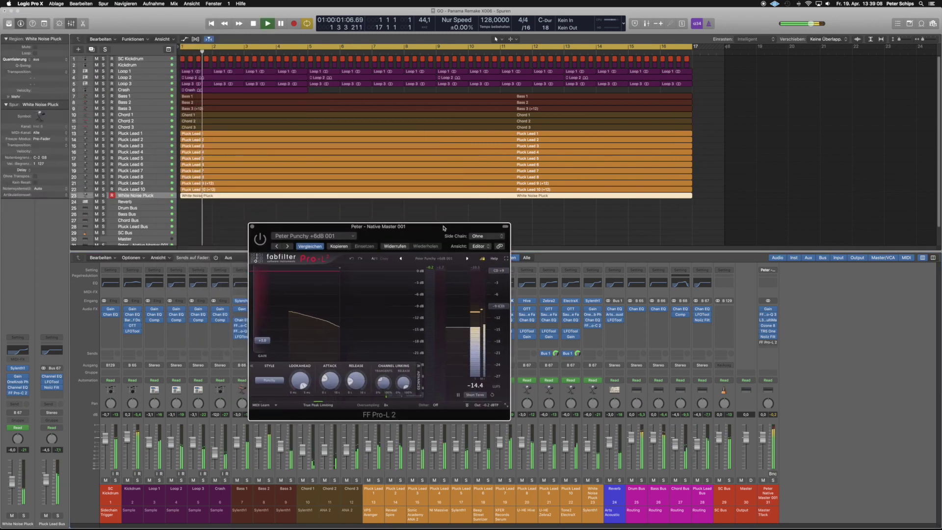
left_click(260, 240)
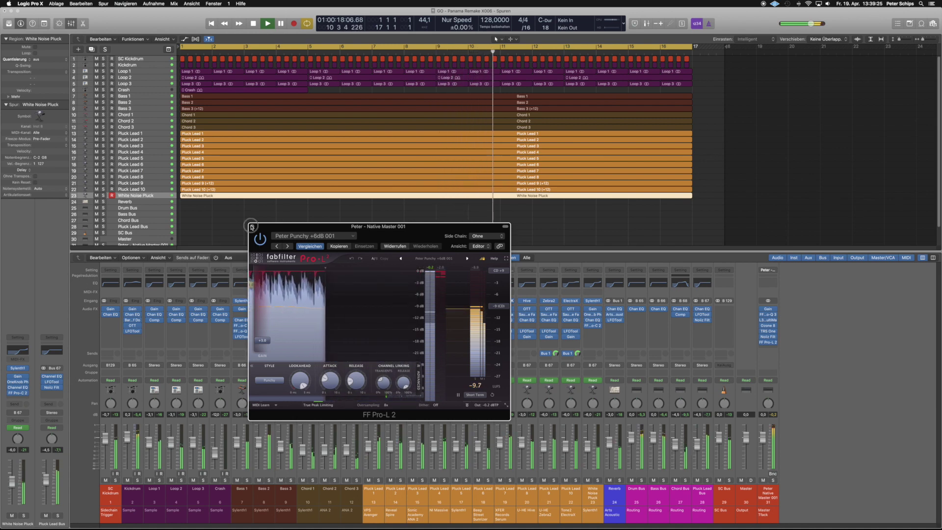
left_click(252, 226)
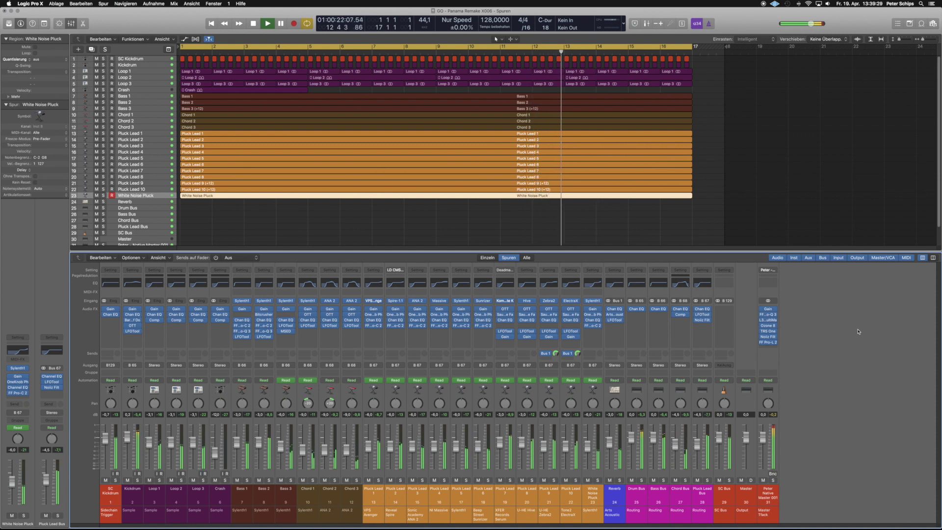
Step: Select the Bass 1 channel and inspect the Sylenth1 instruments of Bass 1 and Bass 2, closing each window
left_click(242, 494)
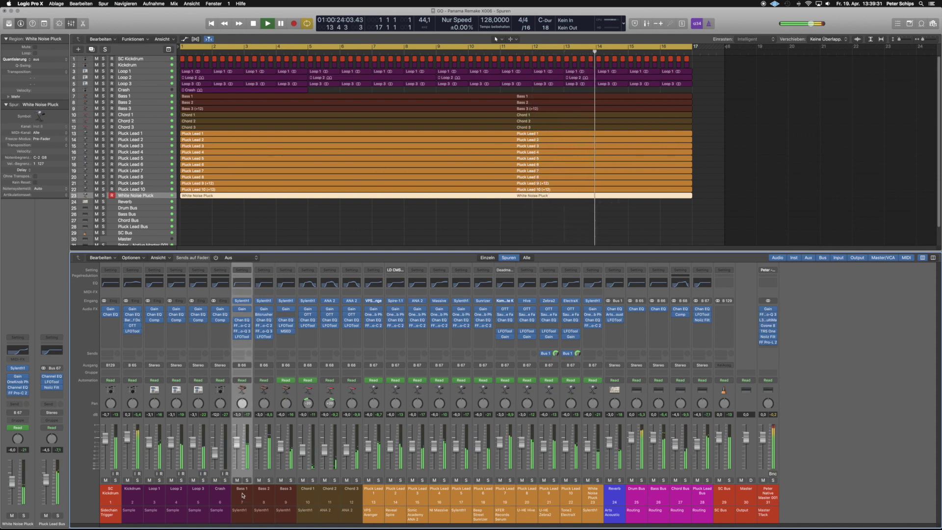
left_click(242, 301)
left_click_drag(225, 22, 393, 158)
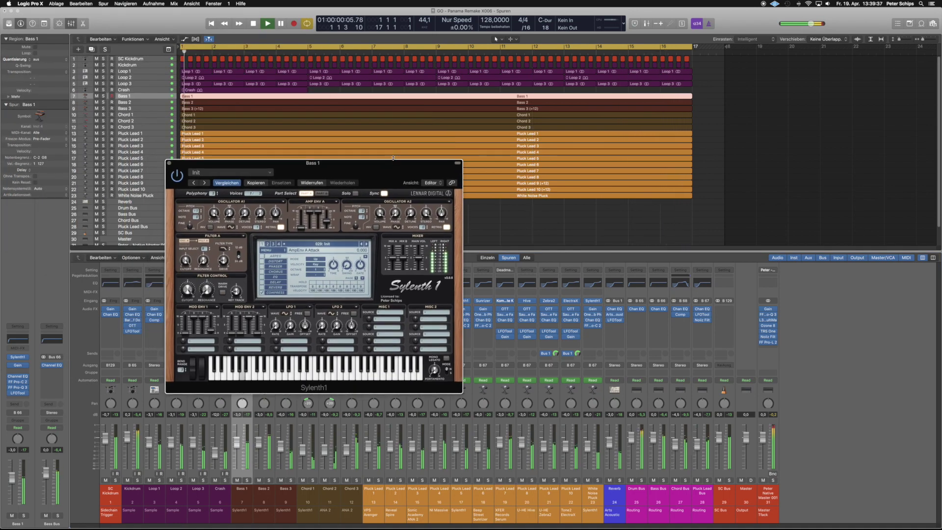
left_click(169, 163)
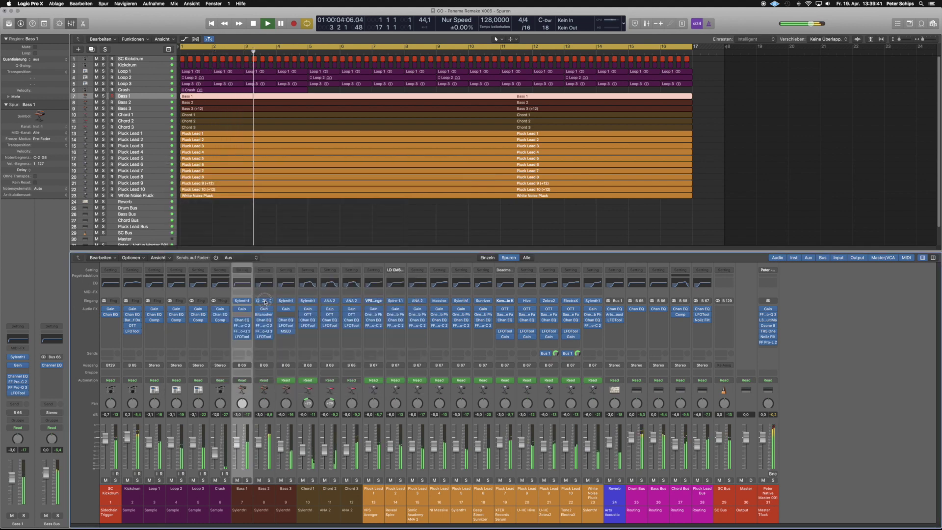
left_click(265, 302)
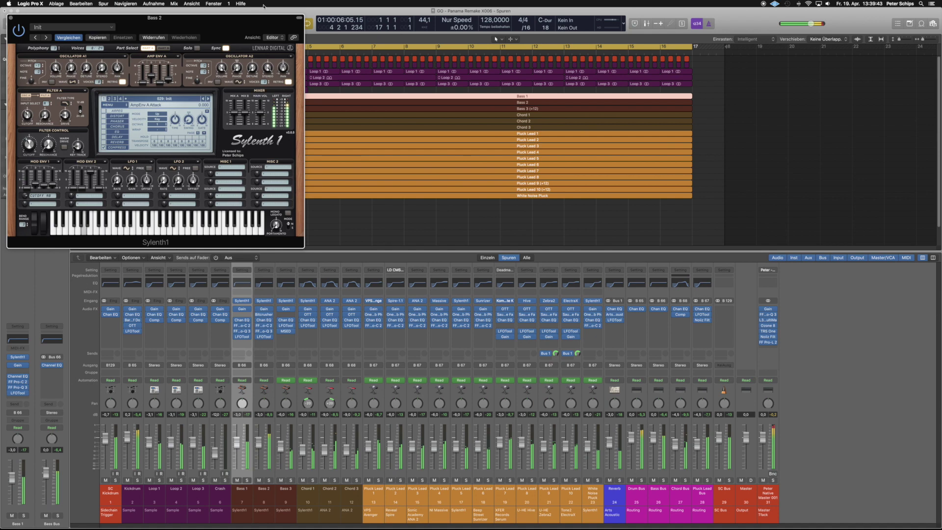
left_click(10, 19)
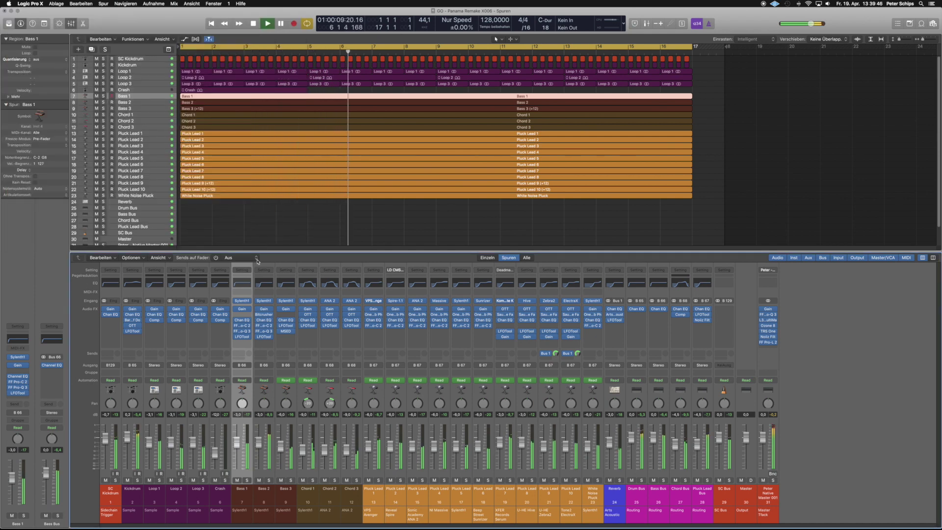
Step: Inspect the Sylenth1 instruments of Bass 3 and Chord 1, closing each plug-in window
left_click(288, 302)
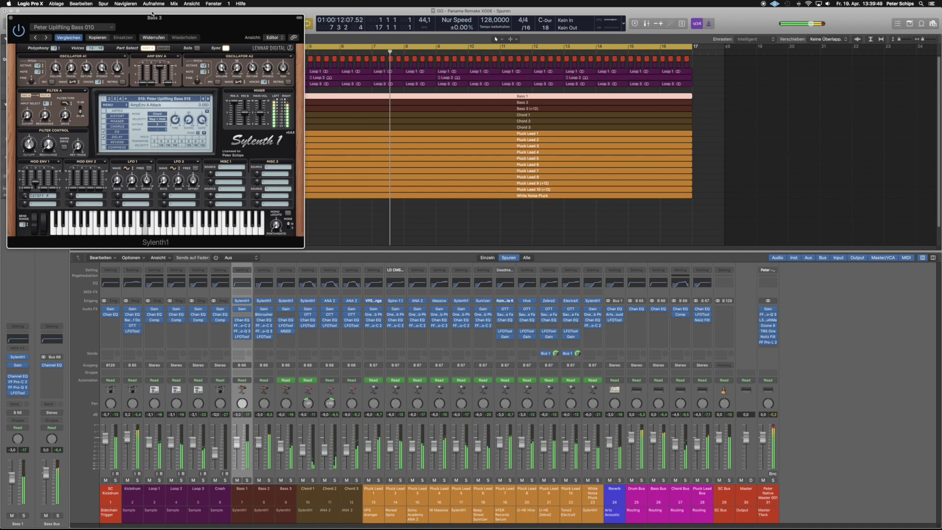
left_click(10, 18)
left_click(308, 302)
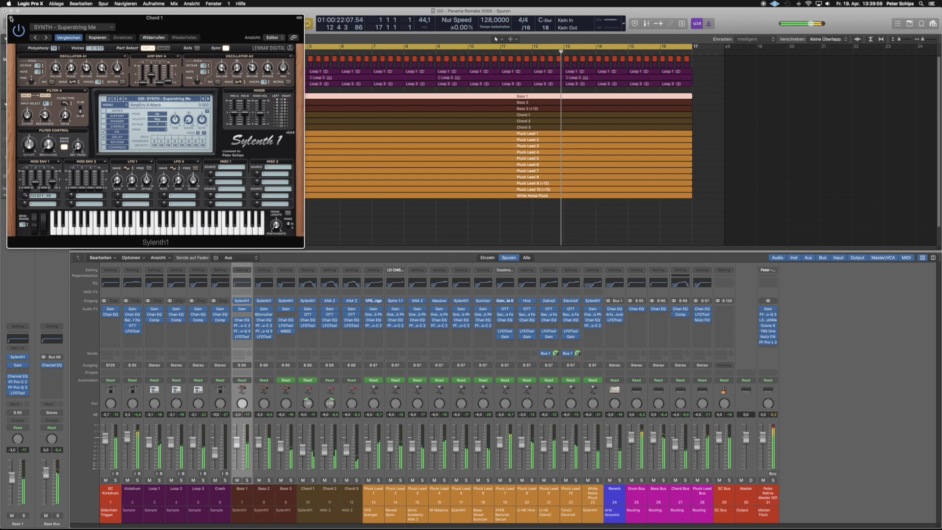
left_click(11, 18)
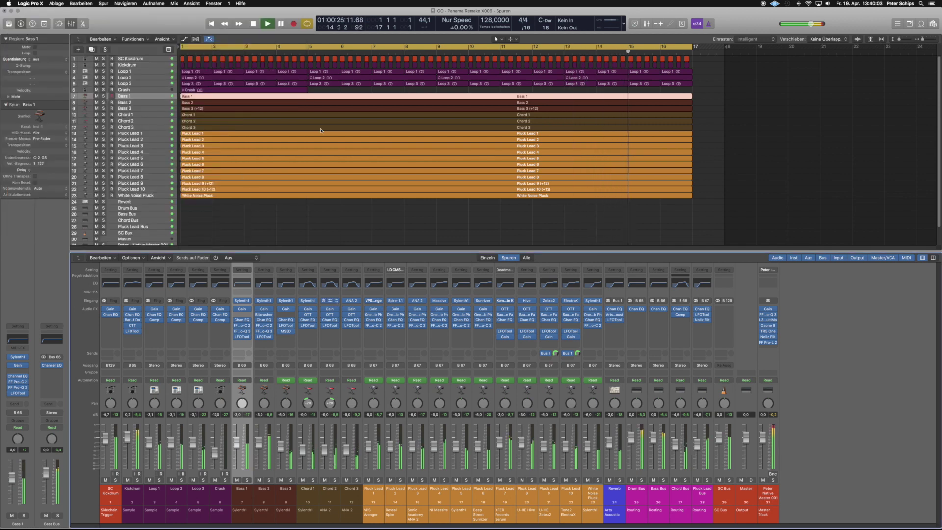
Step: Inspect the ANA 2 instruments of Chord 2 and Chord 3, closing each plug-in window
key("v")
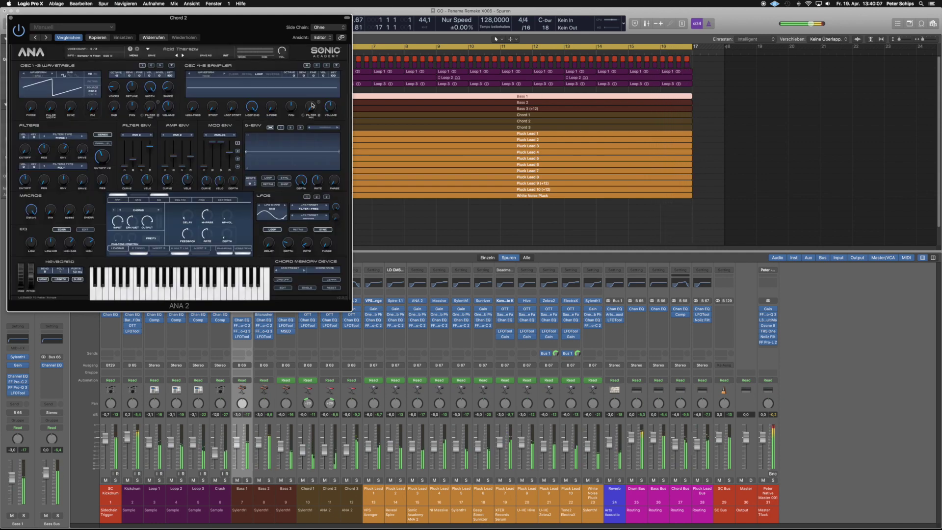
left_click(10, 19)
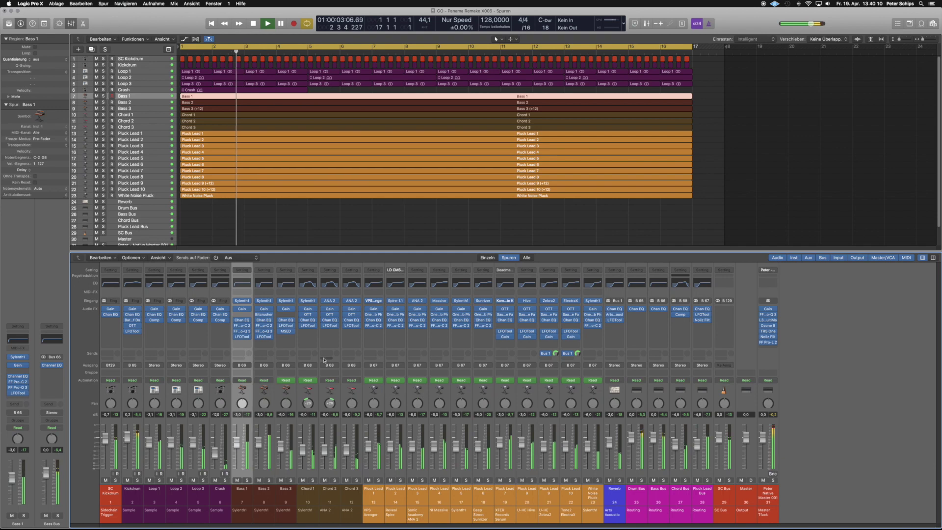
left_click(353, 303)
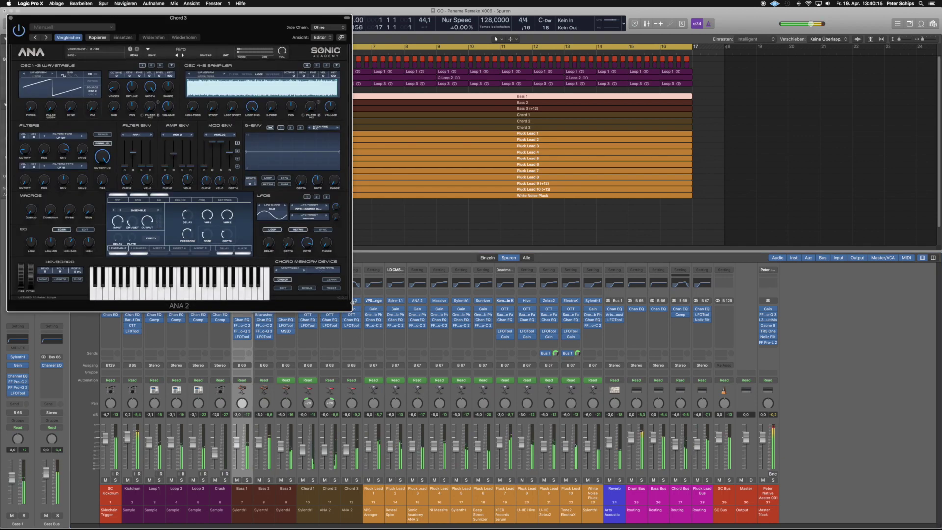
left_click(11, 18)
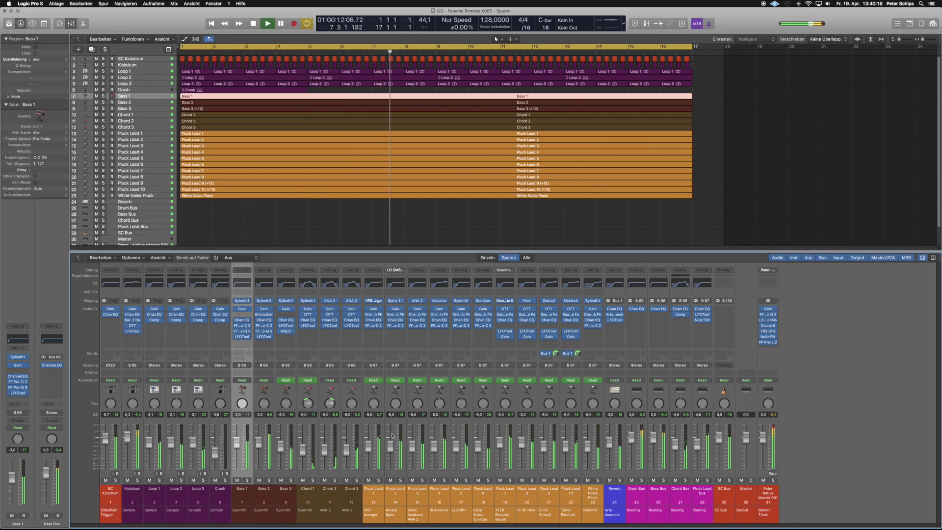
Step: Select Pluck Lead 1 and Pluck Lead 2 in turn and inspect their VPS Avenger and Spire instruments, closing each window
left_click(375, 491)
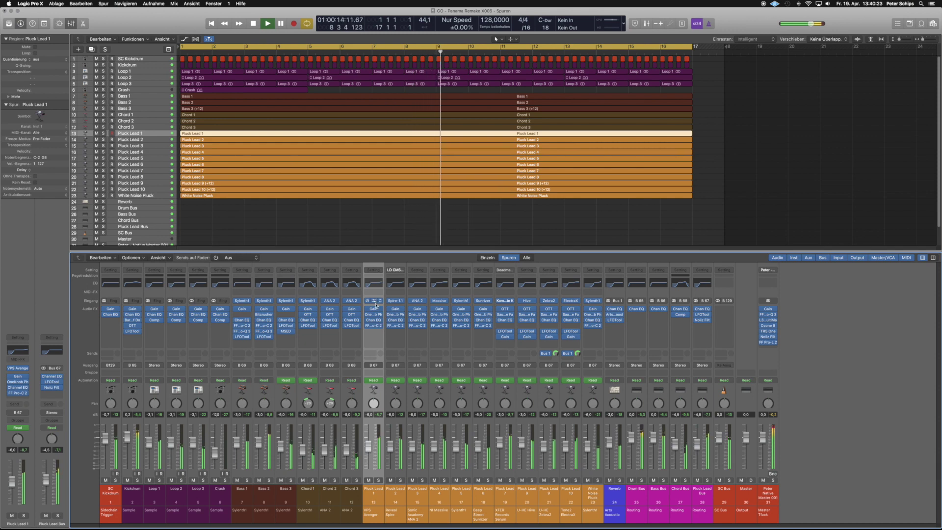
left_click(375, 303)
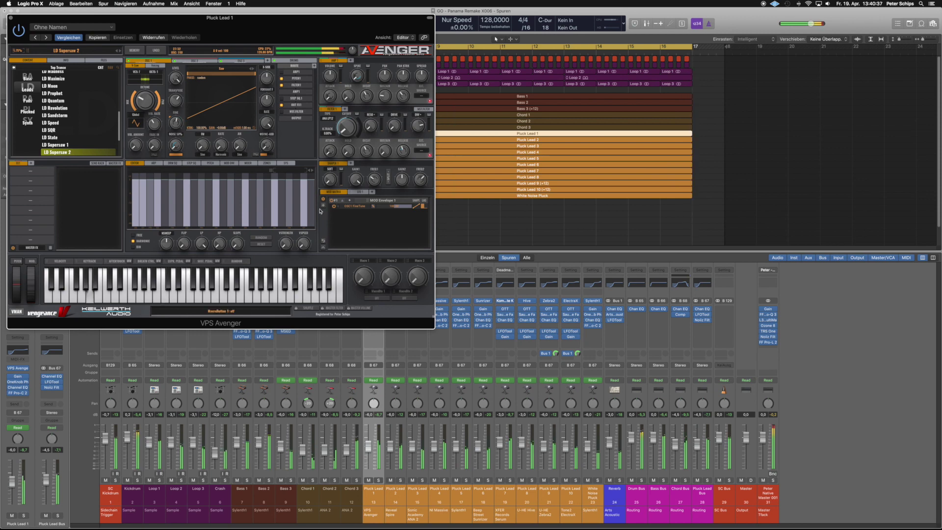
left_click(10, 19)
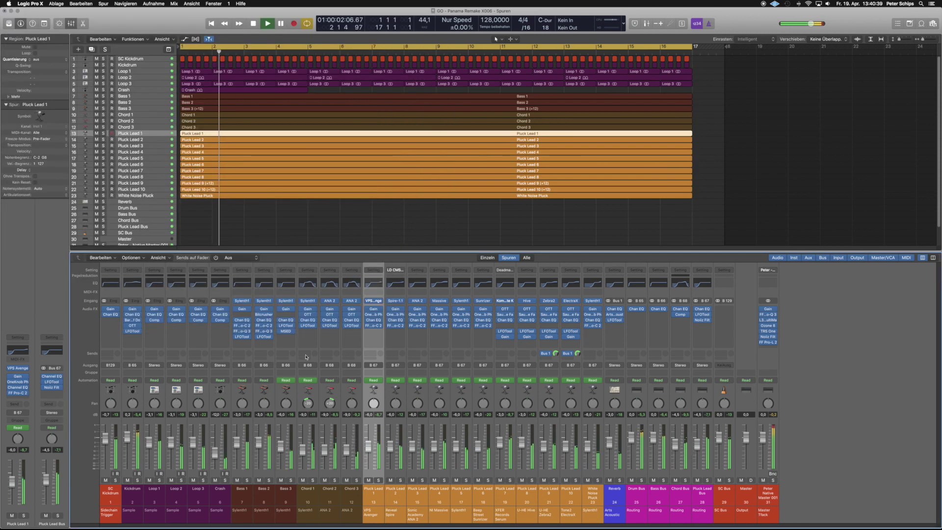
left_click(395, 343)
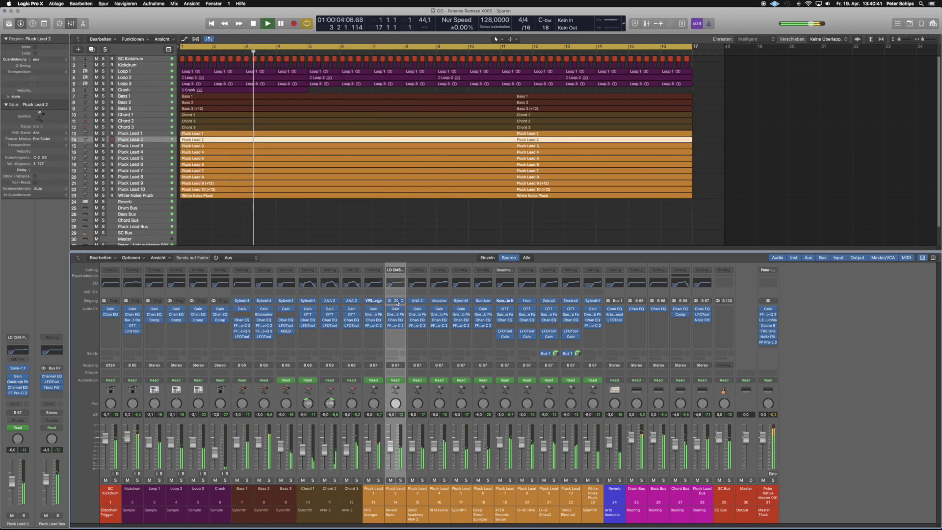
left_click(396, 301)
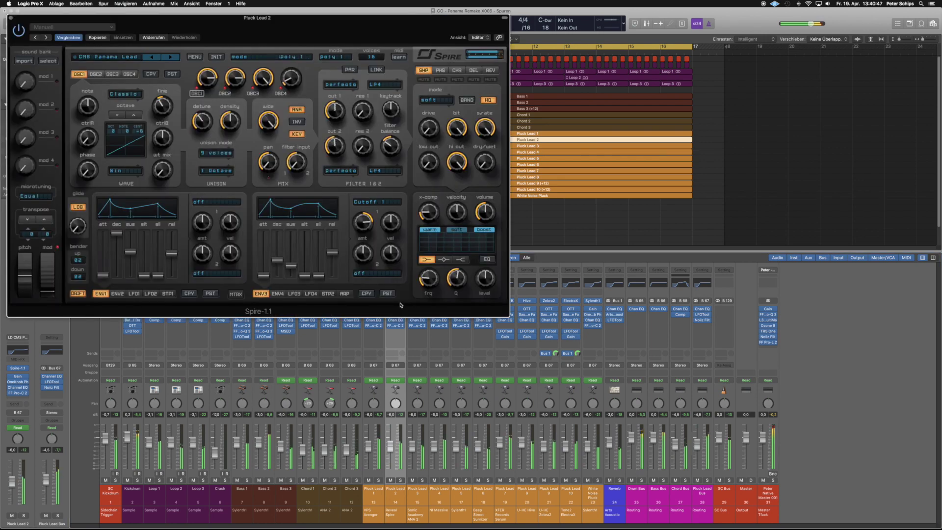
left_click(11, 18)
Step: Select Pluck Lead 3 and Pluck Lead 4 in turn and inspect their ANA 2 and Massive instruments, closing each window
left_click(428, 495)
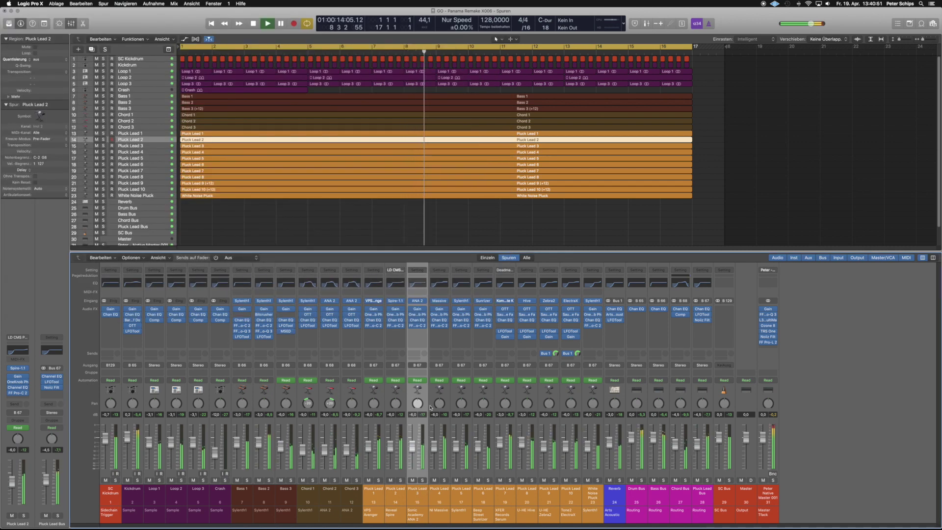
left_click(418, 301)
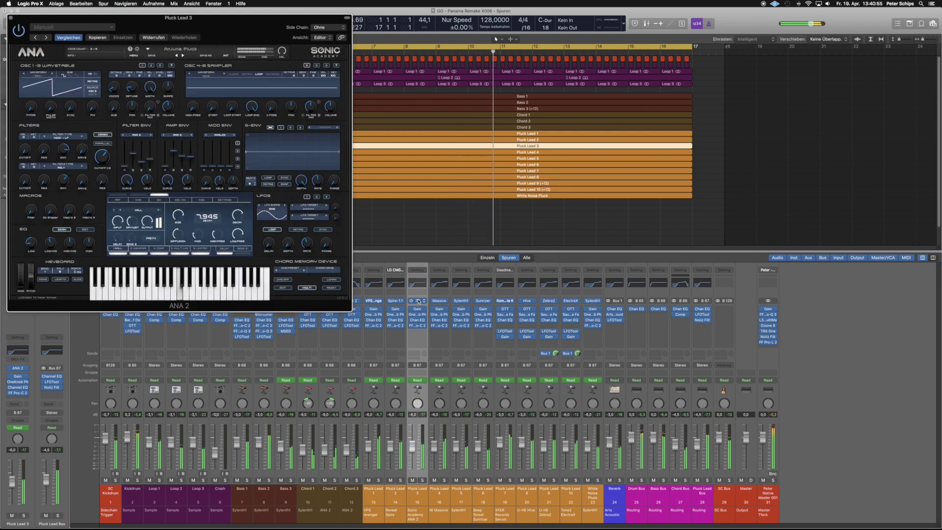
left_click(11, 18)
left_click(438, 281)
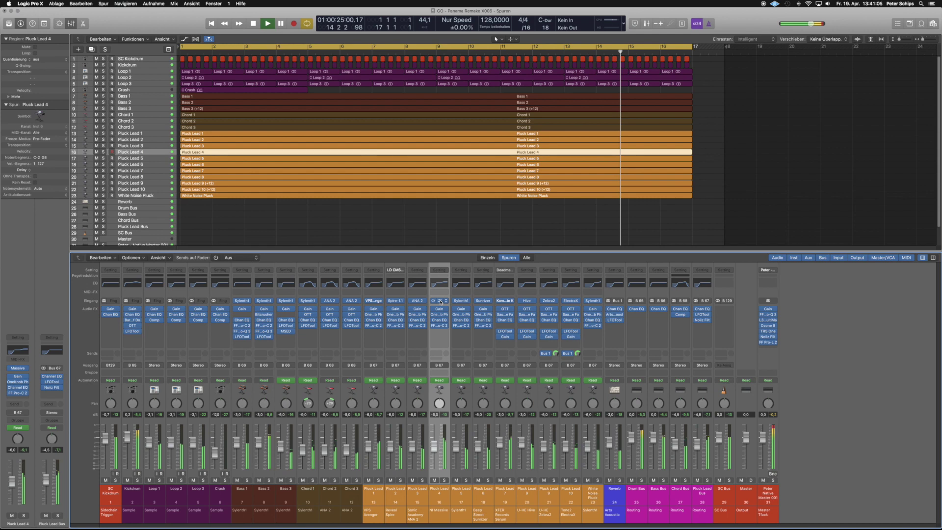
left_click(441, 302)
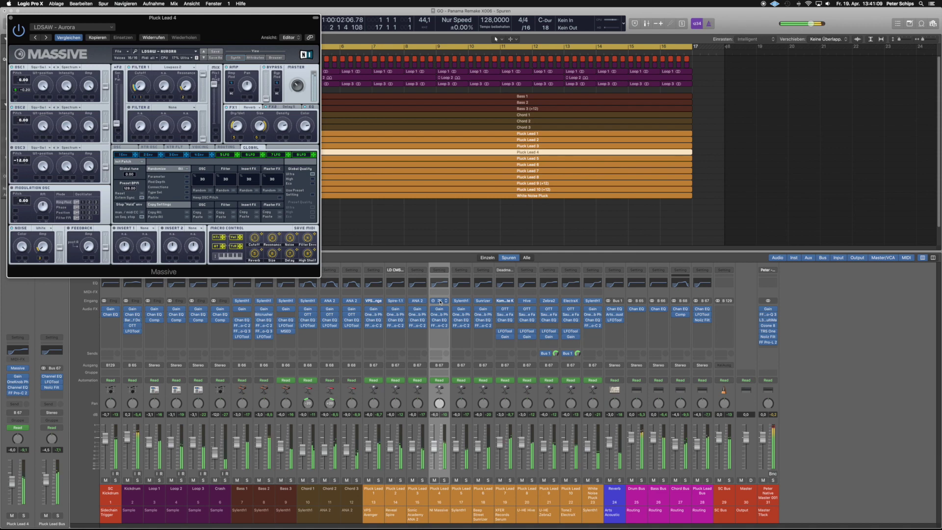
left_click(10, 19)
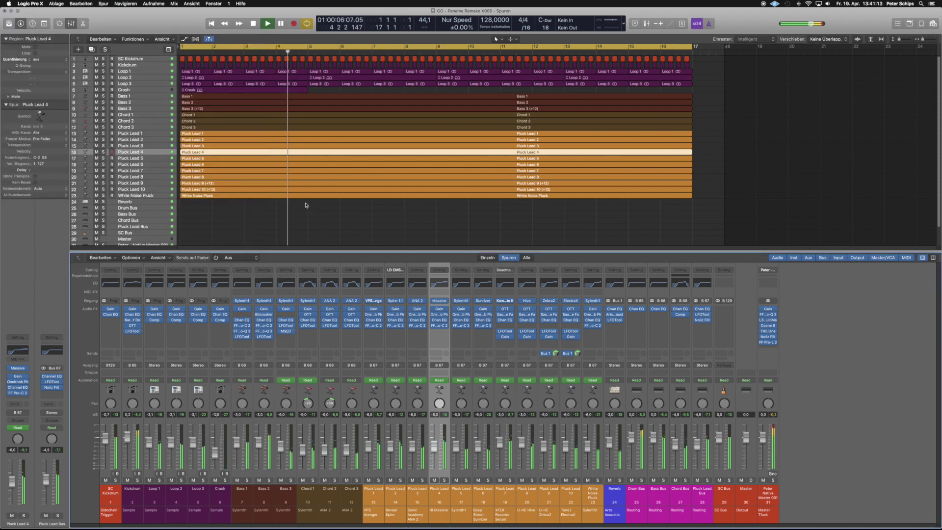
Step: Inspect the Sylenth1 on Pluck Lead 5 and the Sunrizer on Pluck Lead 6, moving the Sunrizer window into view and closing both
left_click(463, 303)
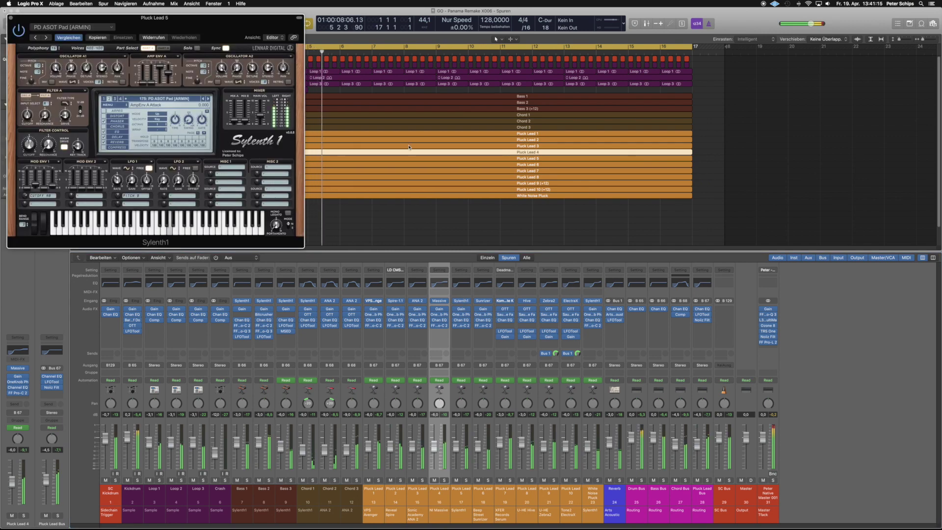
left_click(11, 18)
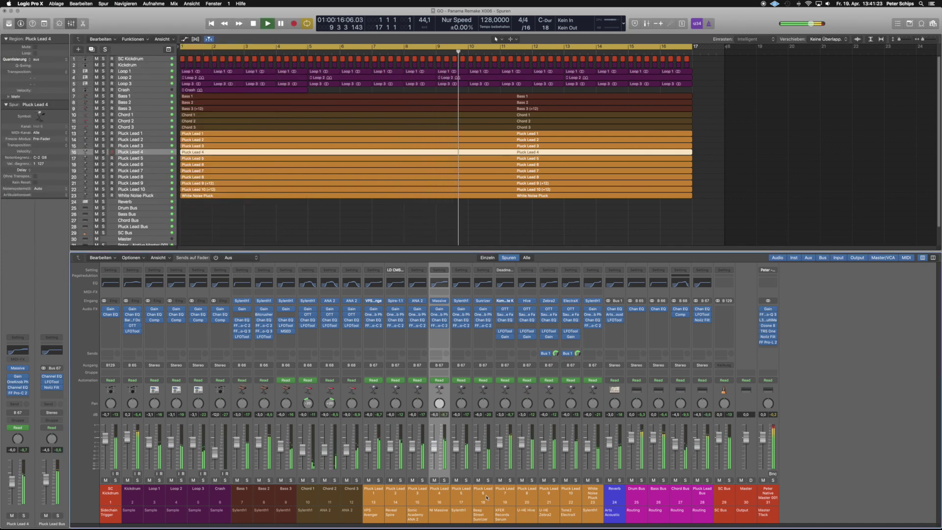
left_click(486, 496)
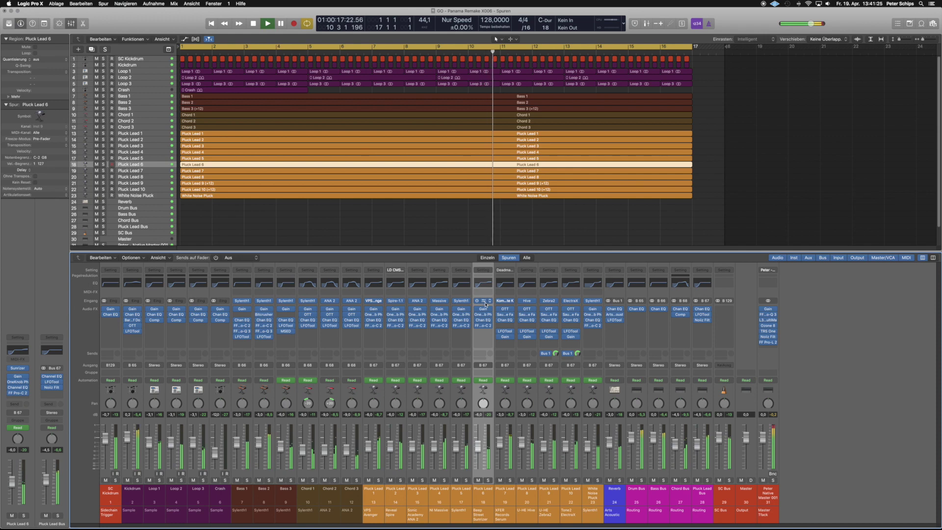
left_click_drag(317, 18, 436, 80)
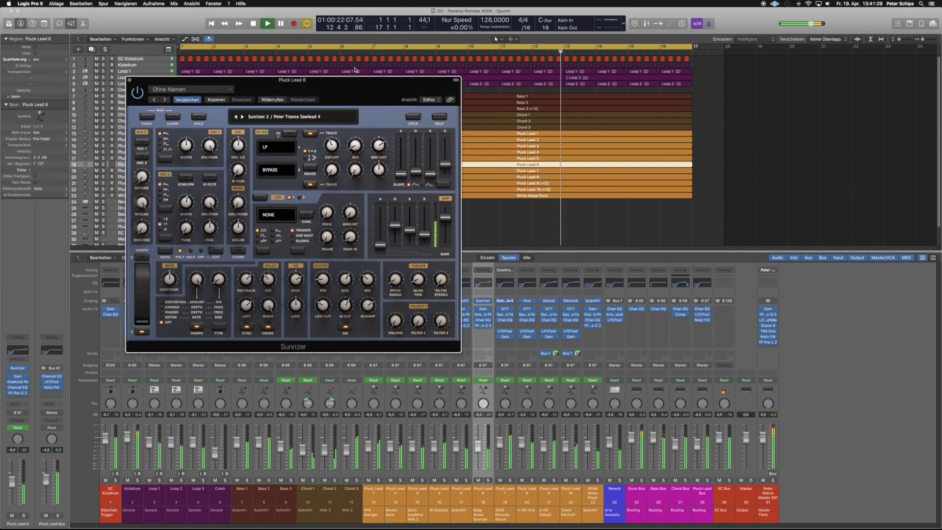
left_click(130, 80)
Step: Select Pluck Lead 7, show Serum's envelope 2 inside its Komplete Kontrol instrument, and close the plug-in window
left_click(512, 311)
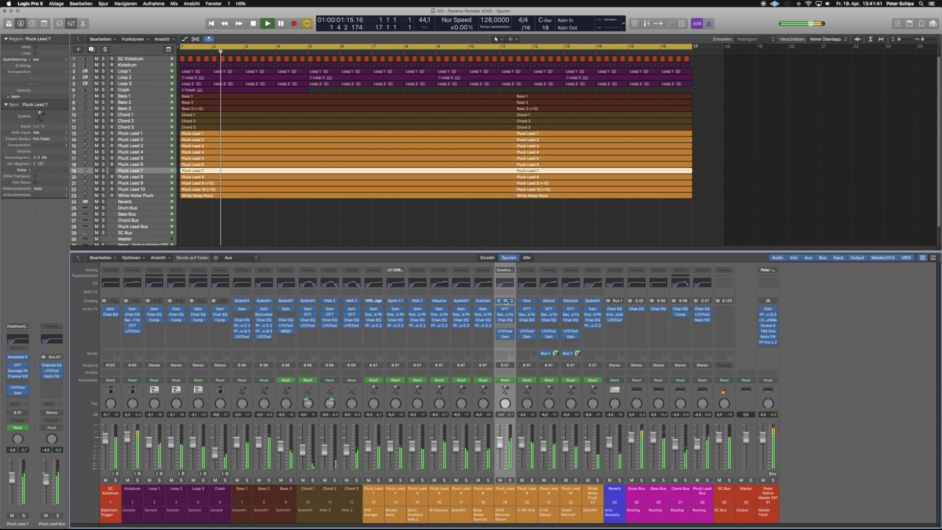
left_click(507, 302)
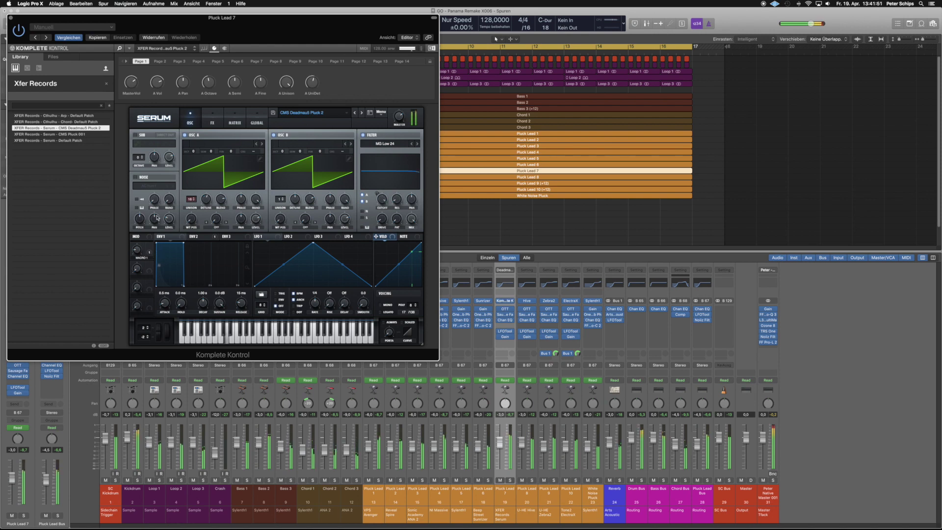
left_click(200, 239)
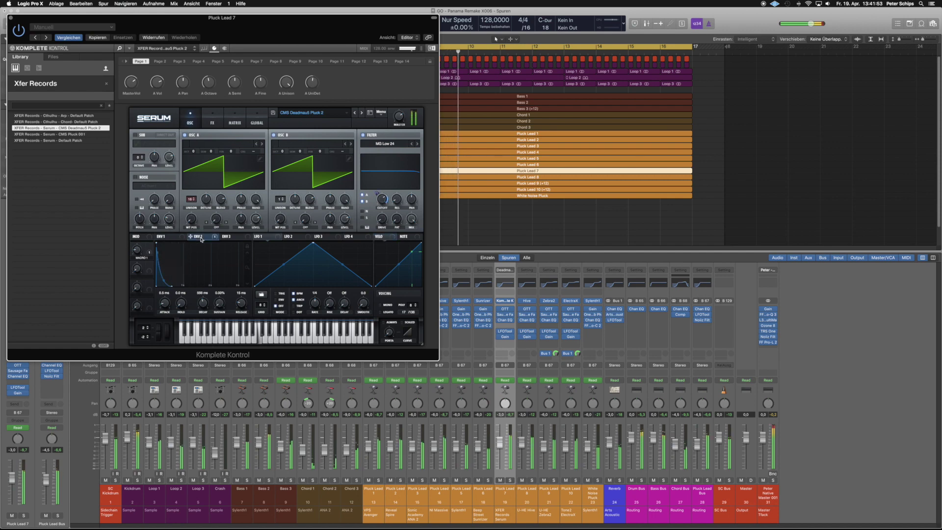
left_click(9, 19)
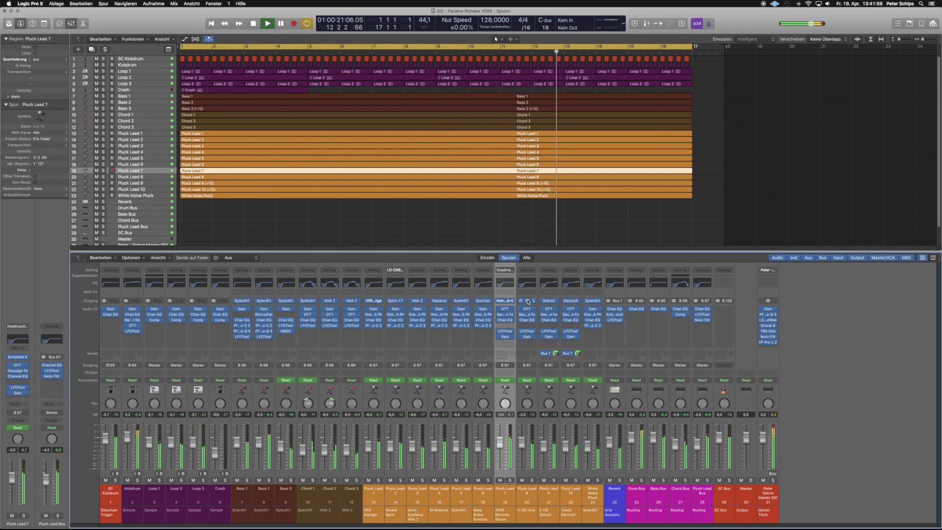
Step: Inspect the Hive instrument of Pluck Lead 8 and the Zebra2 instrument of Pluck Lead 9, closing each window
left_click(528, 302)
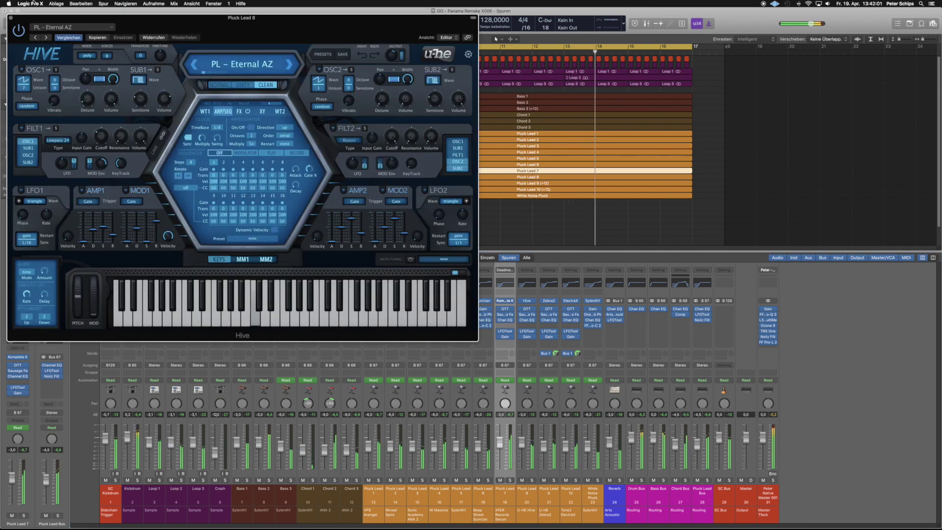
left_click(10, 19)
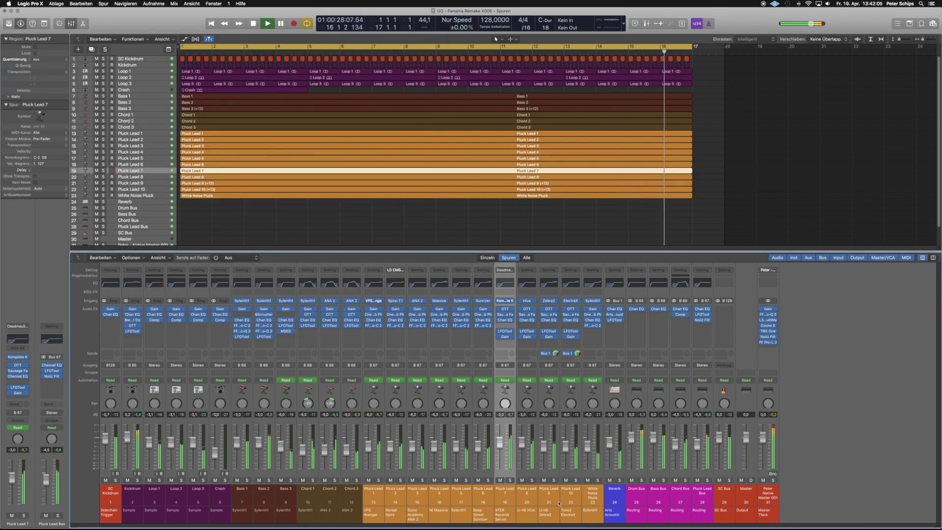
left_click(549, 314)
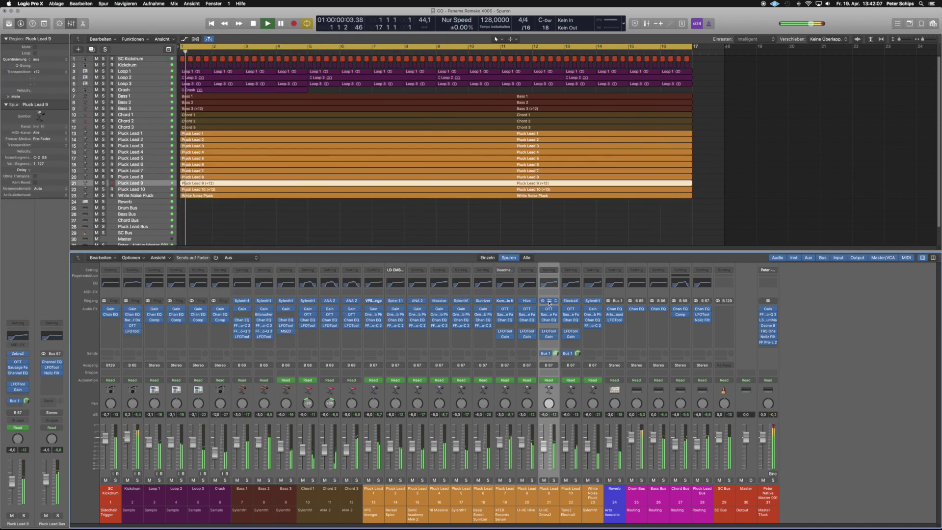
key("v")
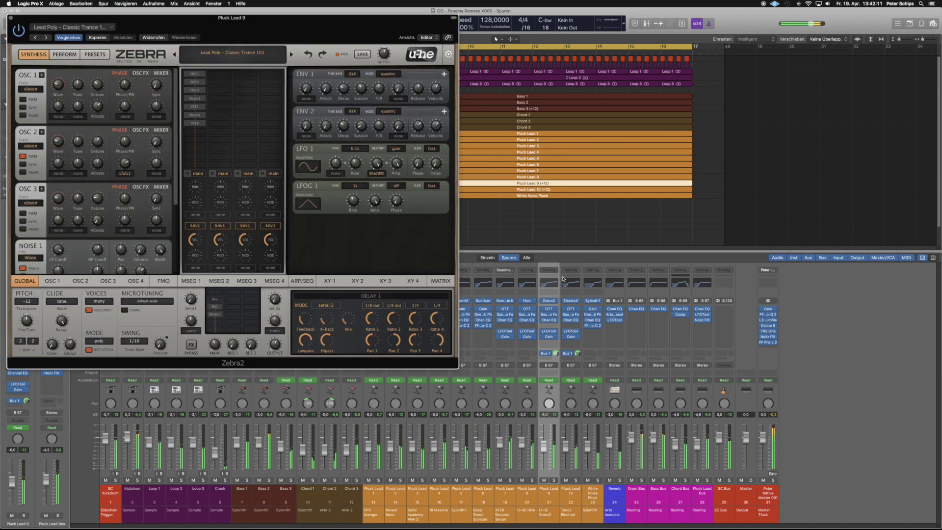
left_click(10, 20)
Step: Select the Pluck Lead 10 channel, inspect its ElectraX instrument and close the plug-in window
left_click(571, 491)
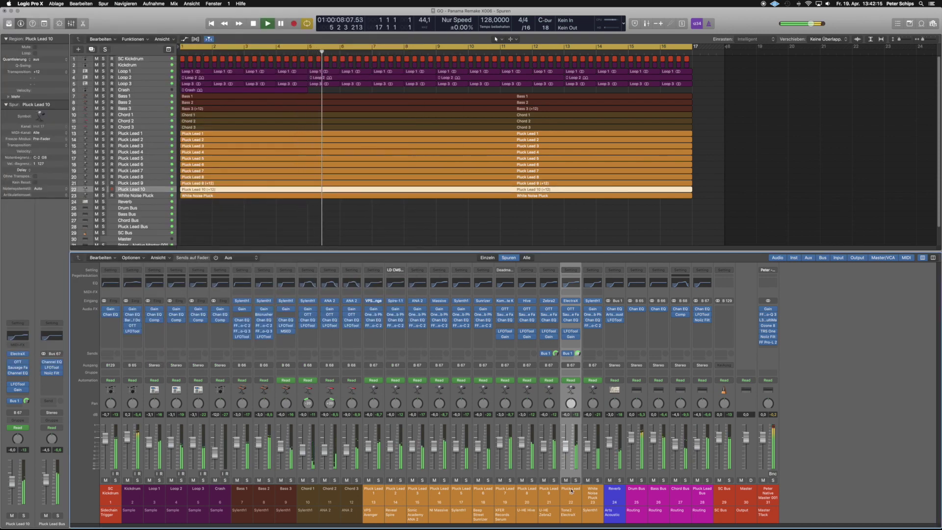
left_click(571, 301)
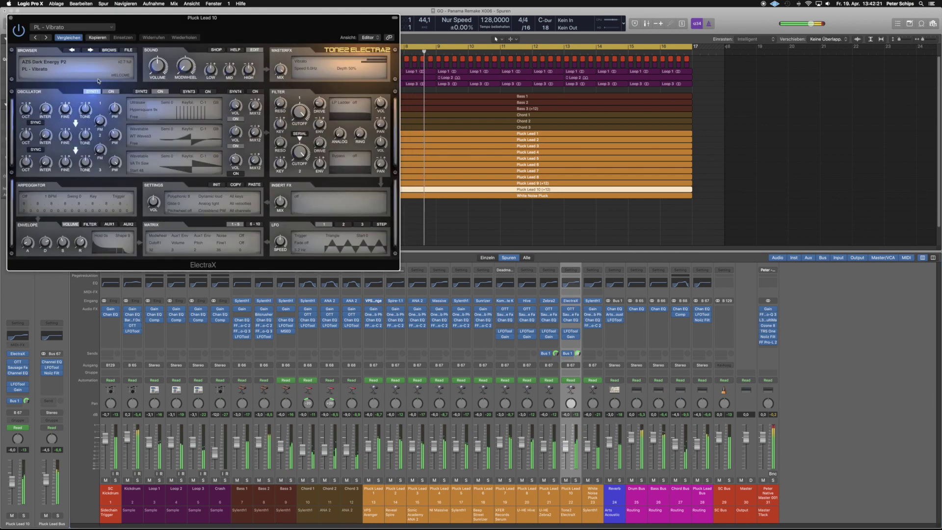
left_click(11, 18)
Step: Select the White Noise Pluck channel, show its Sylenth1 instrument, and solo the track briefly before switching solo off again
left_click(597, 498)
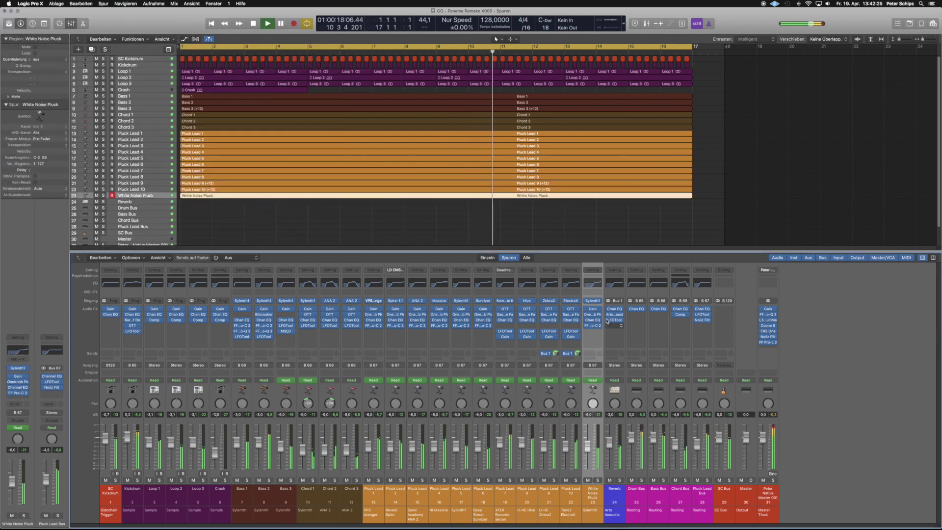
left_click(594, 301)
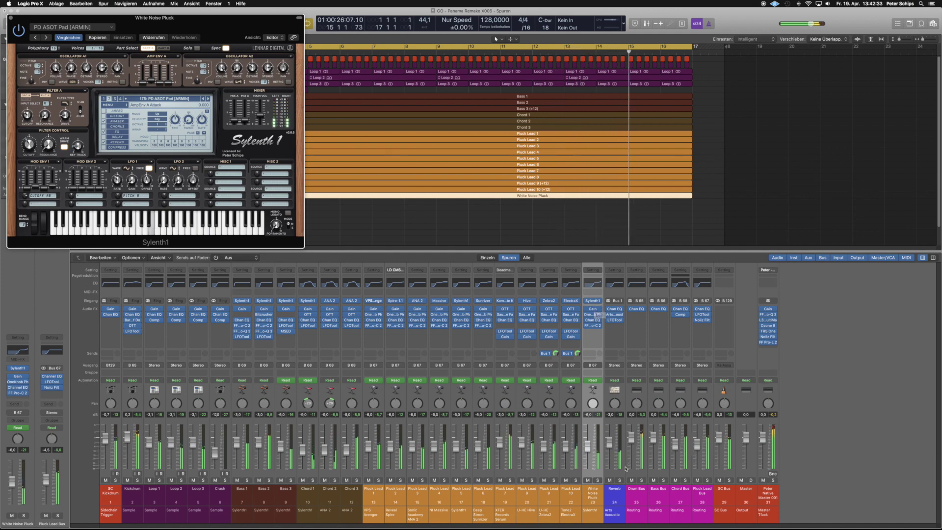
left_click(598, 480)
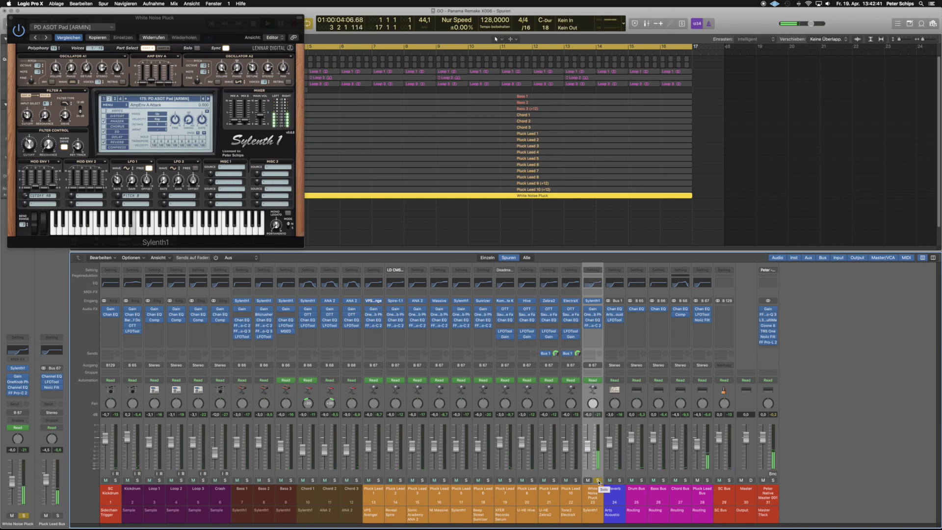
key("s")
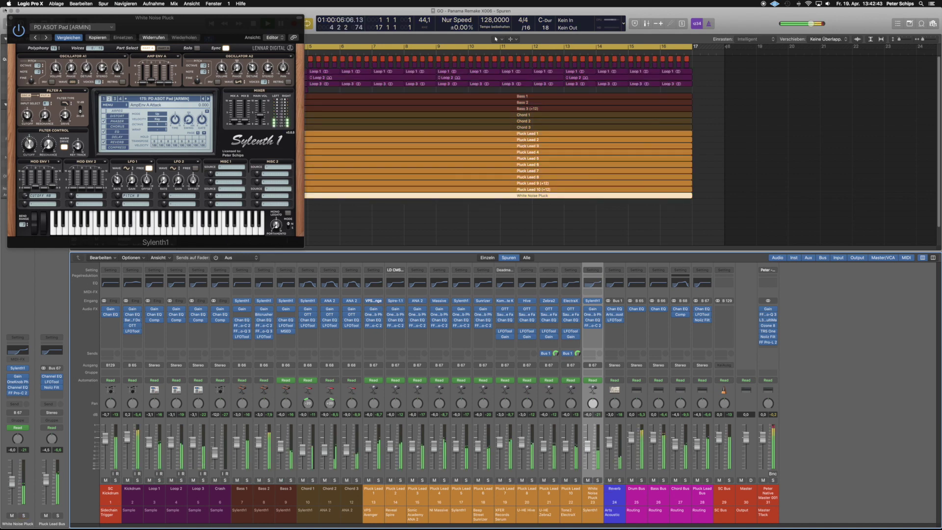
Step: Close the Sylenth1 window and solo the Drum, Bass, Chord and Pluck Lead buses in turn, ending with no bus soloed
left_click(10, 18)
left_click(840, 419)
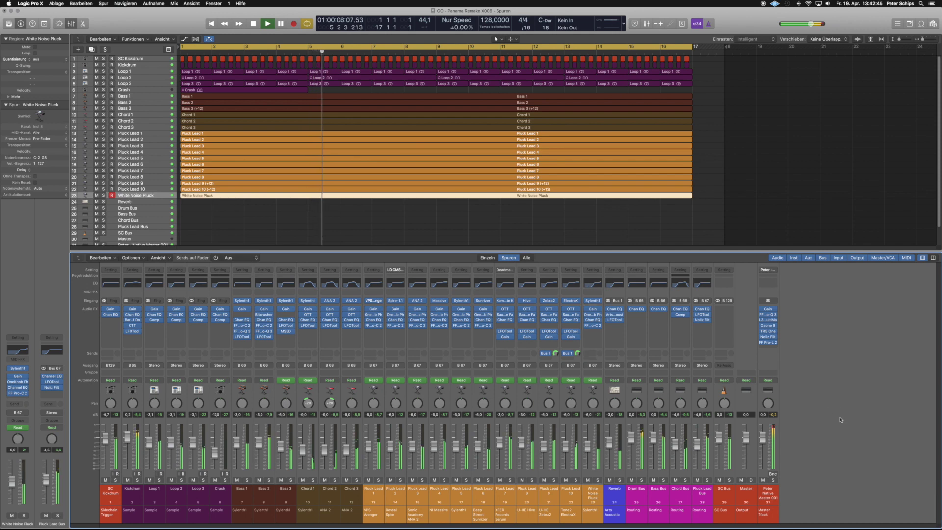
left_click(643, 480)
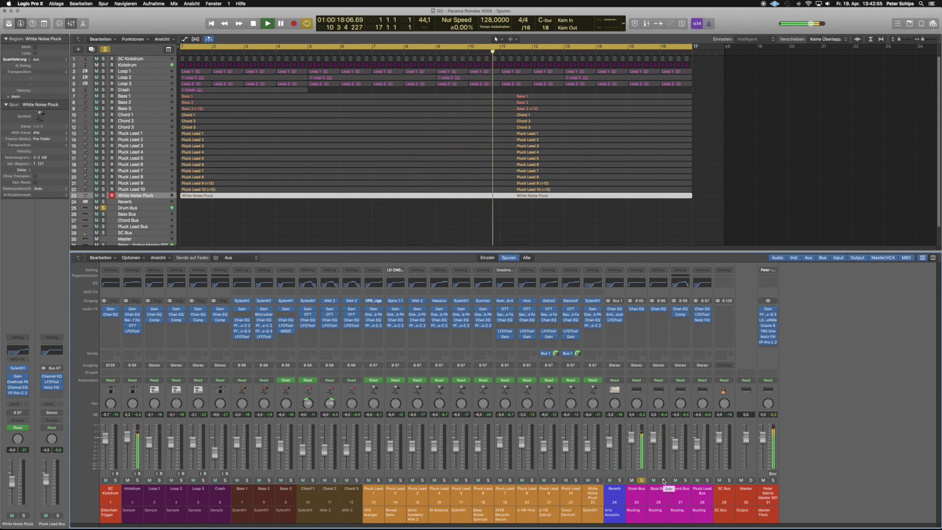
left_click(664, 480)
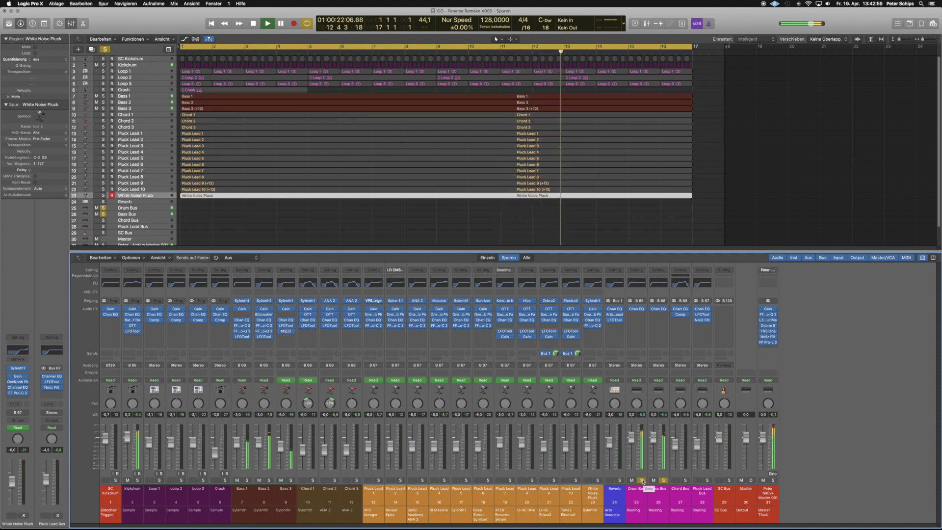
left_click(642, 481)
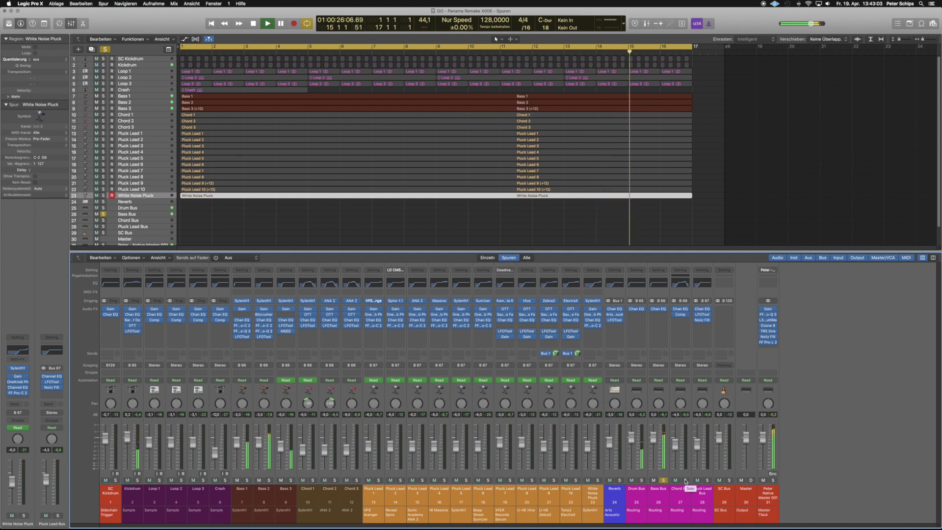
left_click(685, 481)
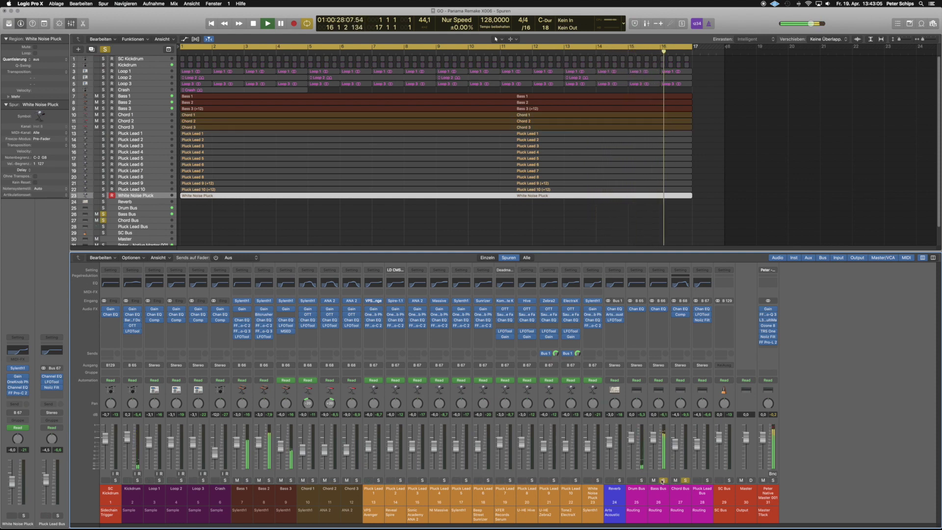
left_click(663, 481)
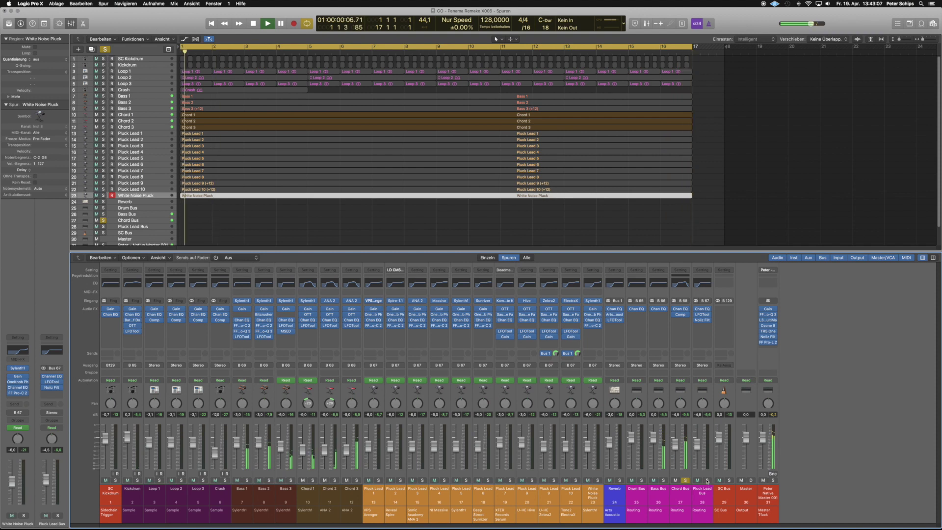
left_click(708, 481)
left_click(686, 481)
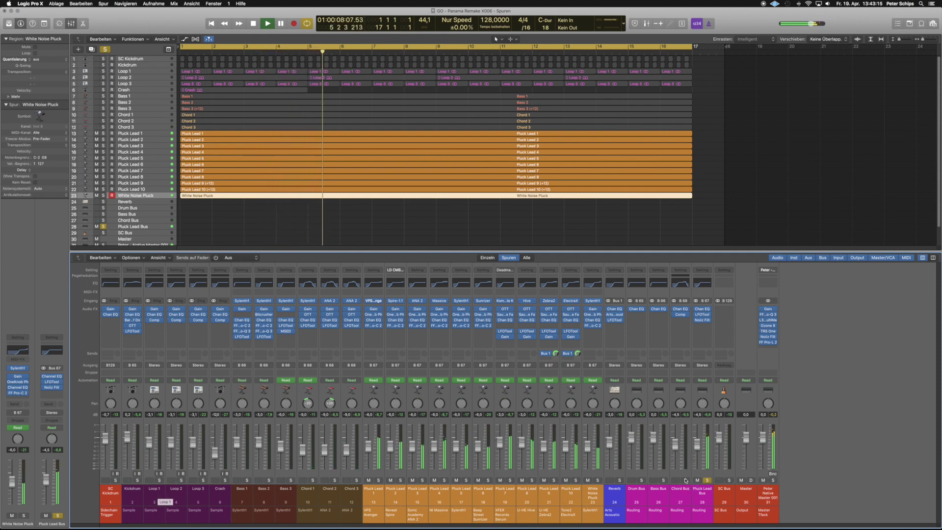
left_click(708, 481)
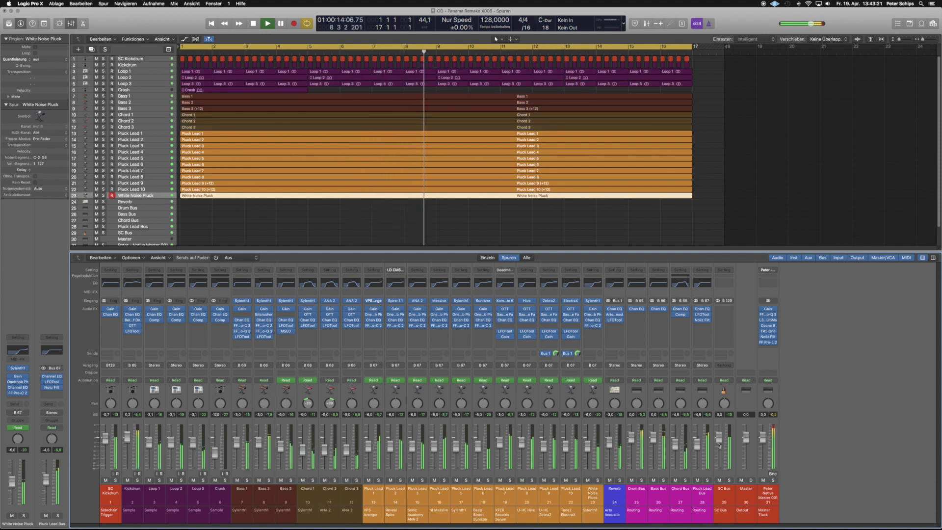
Step: Select the Loop 1, Loop 2, Loop 3 and Crash channels together and route their output to Bus 69
left_click(156, 491)
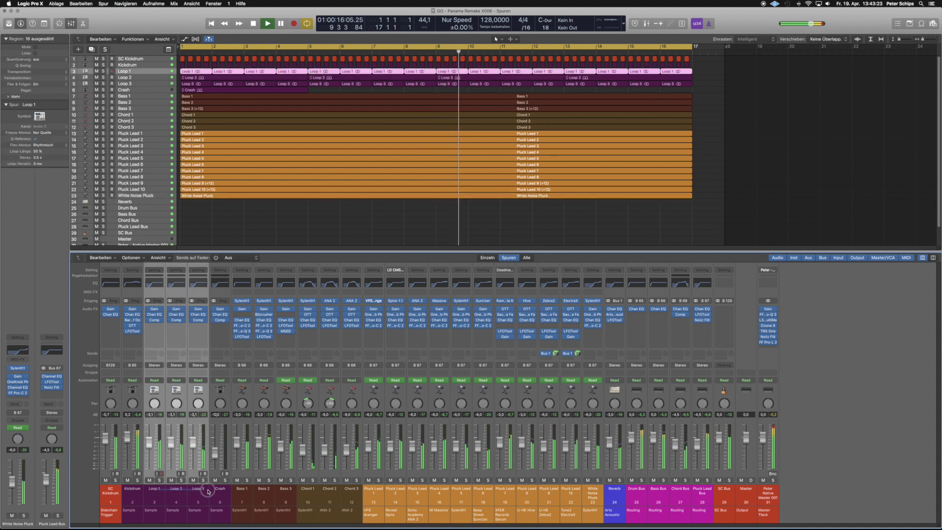
left_click(159, 367)
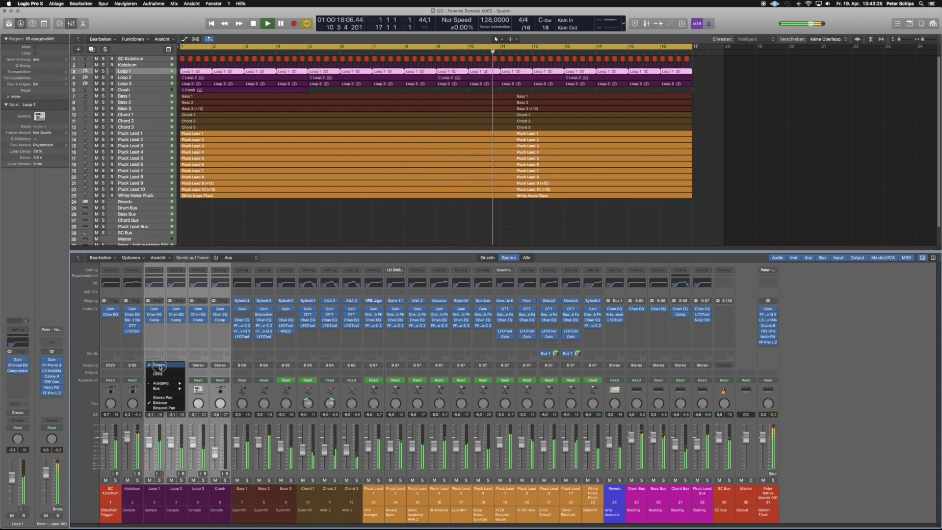
mouse_move(170, 388)
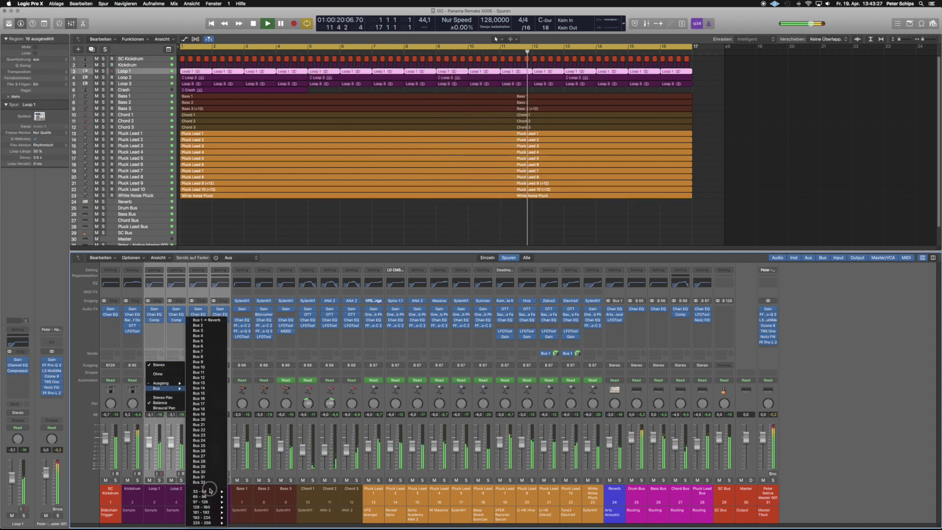
mouse_move(210, 496)
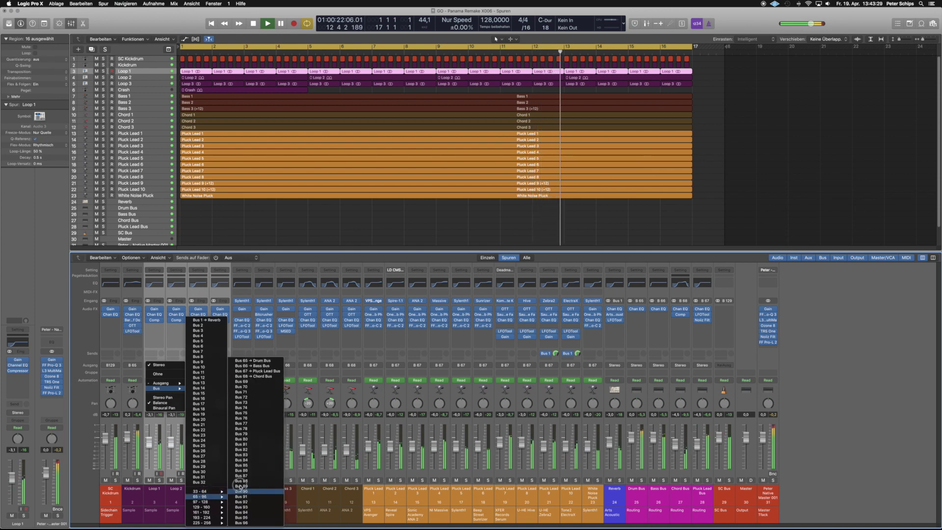
left_click(249, 383)
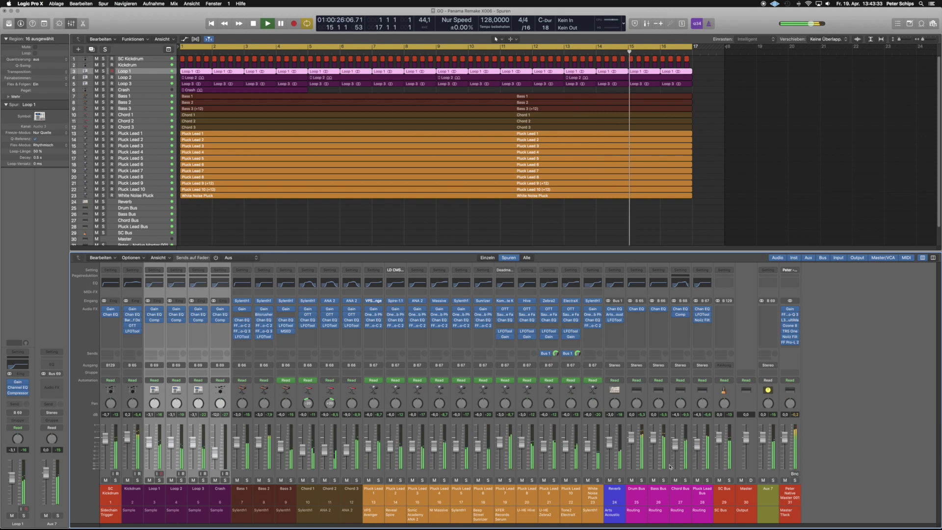
Step: Place the Aux 7 channel directly after the Drum Bus and give it the magenta colour of the other buses
left_click(638, 491)
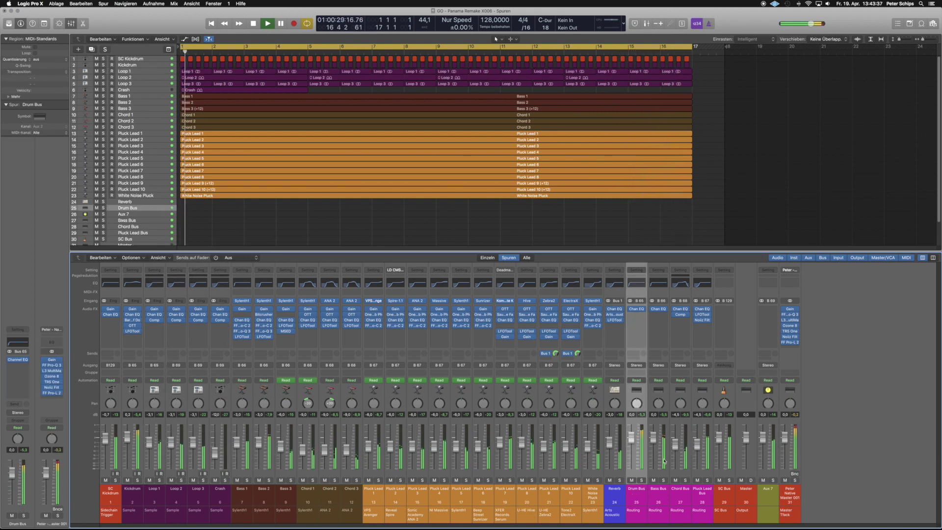
left_click_drag(768, 491, 658, 491)
right_click(662, 487)
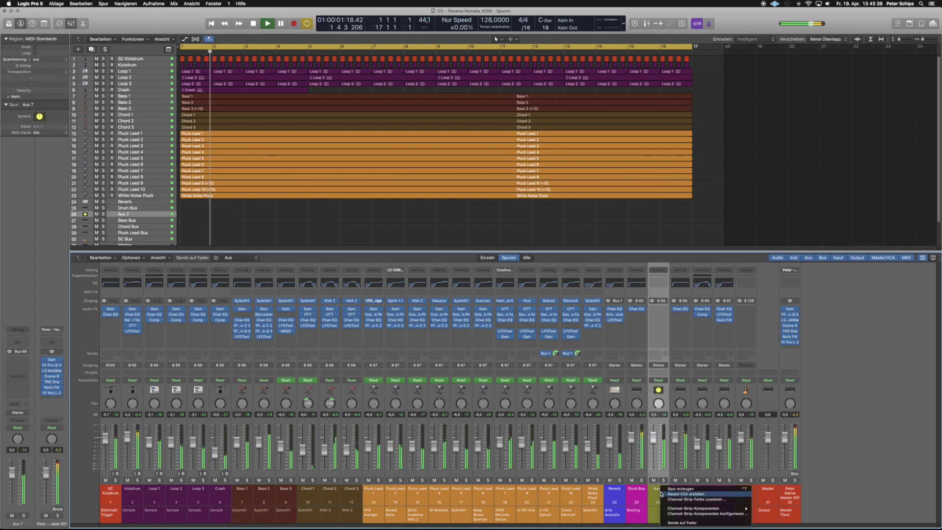
left_click(695, 499)
left_click(682, 322)
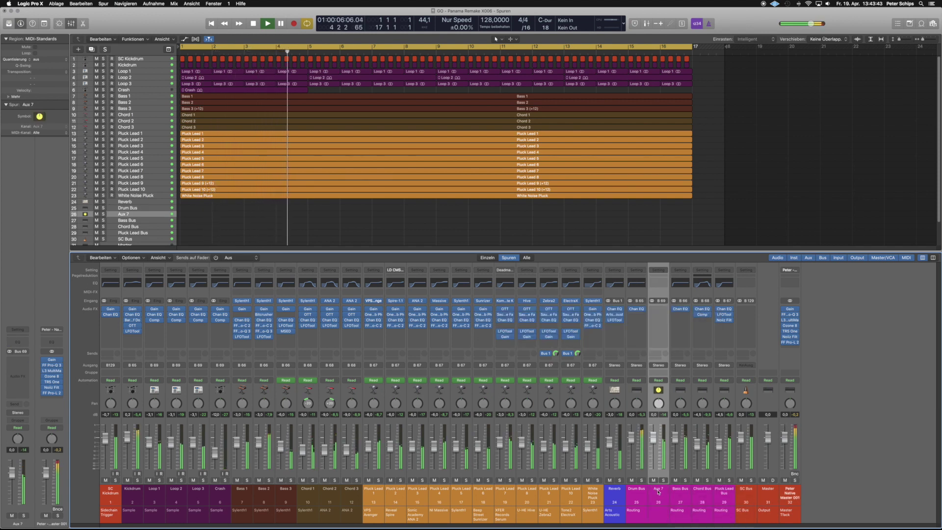
Step: Rename the Drum Bus channel as "Drum Bus (Kick)"
left_click(637, 491)
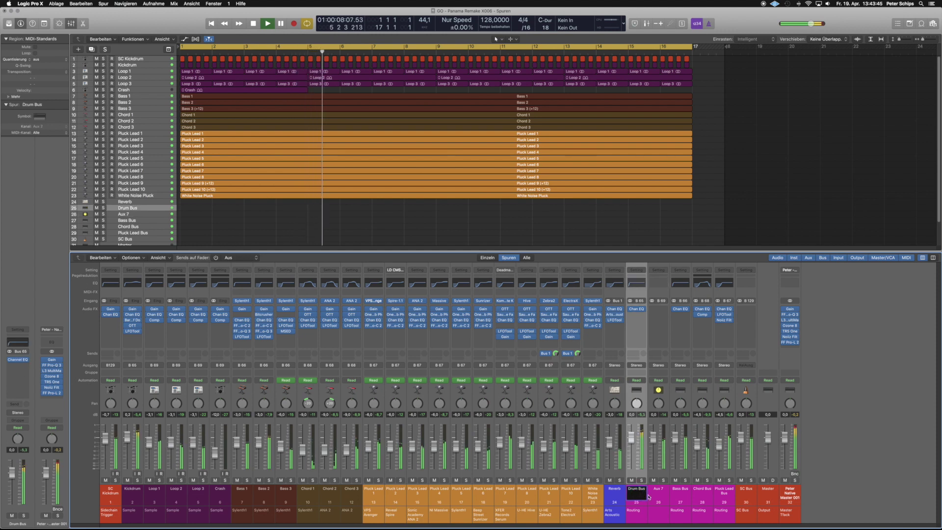
type("(Kick")
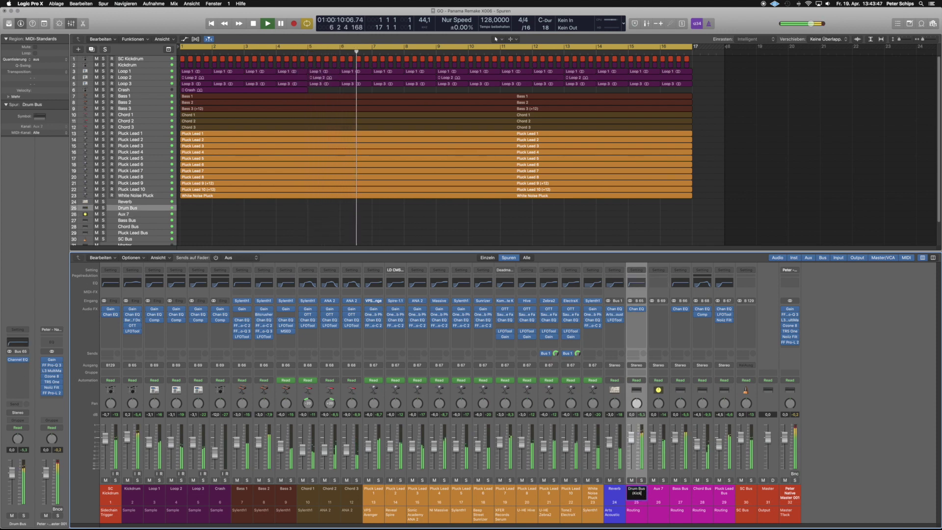
type(")")
key("Return")
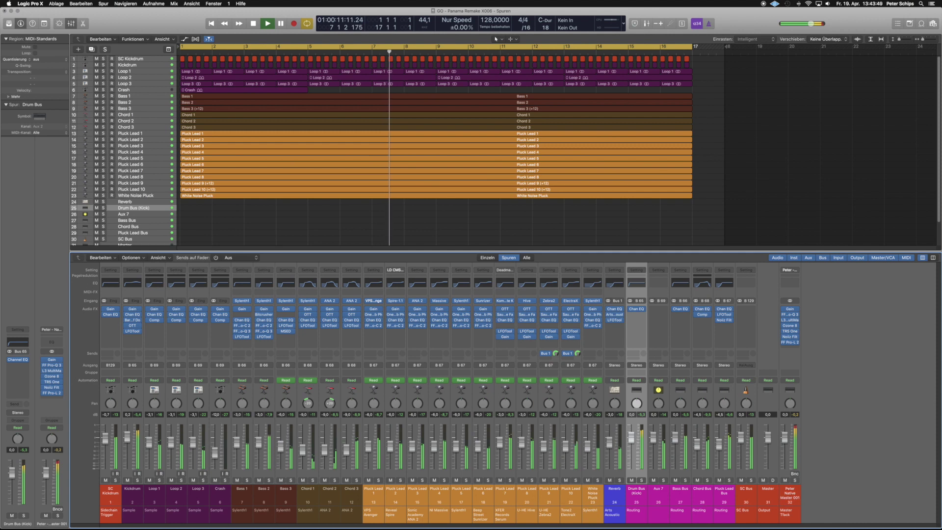
Step: Rename the Aux 7 channel as "Drum Bus (HH & Perc)"
double_click(667, 491)
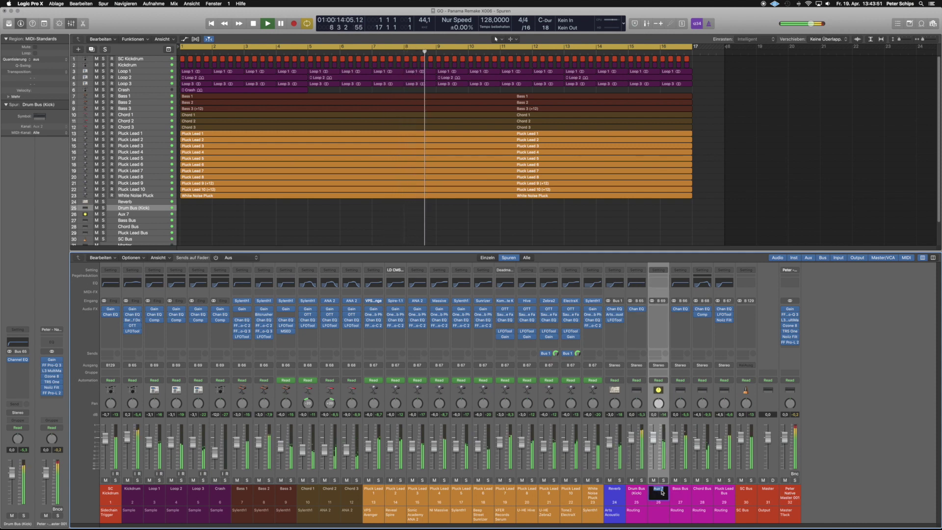
type("Drum Bus (HH")
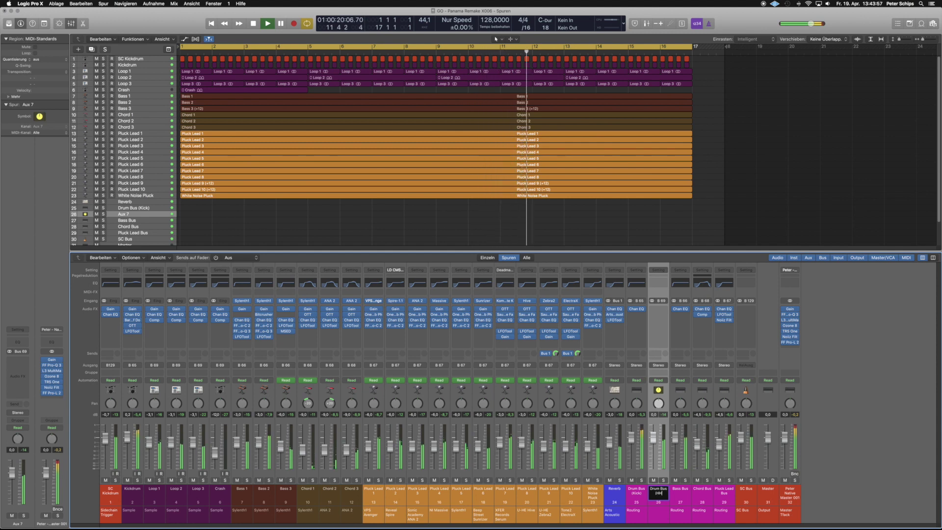
type(" &")
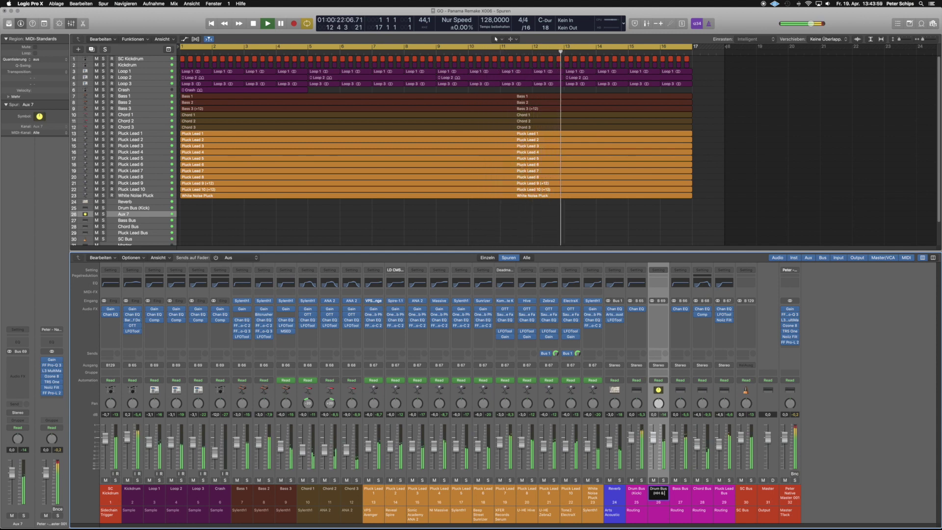
type(" Perc)")
key("Return")
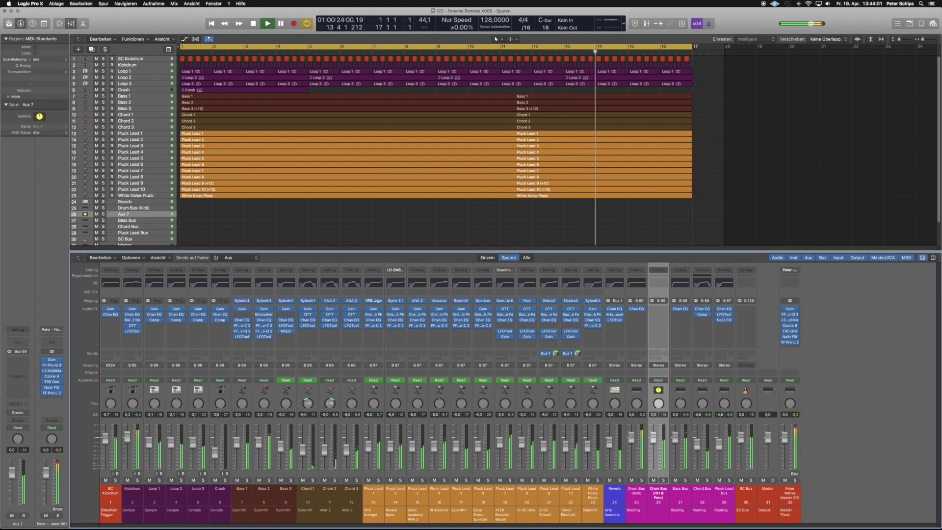
Step: Add the comment "Routing" to Drum Bus (HH & Perc) and assign it the same custom symbol as the other buses
left_click(637, 511)
double_click(658, 512)
key("Escape")
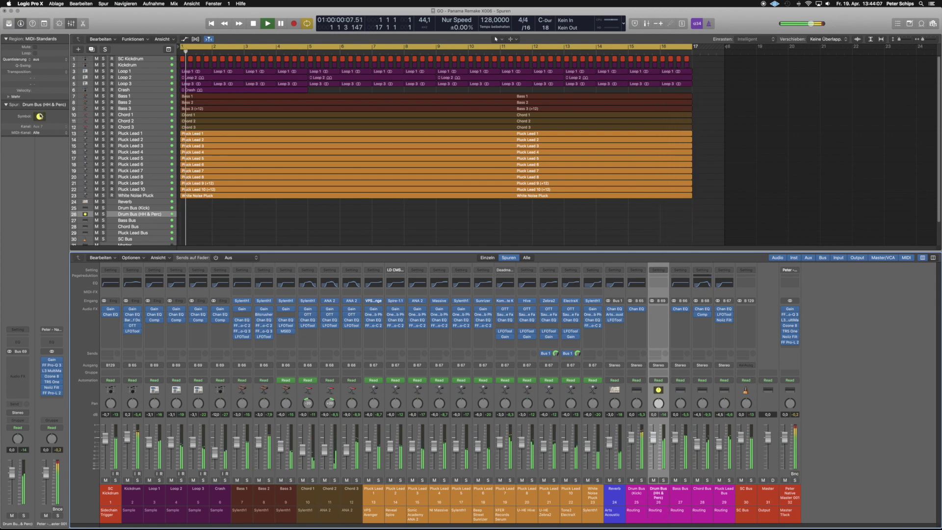
left_click(40, 117)
left_click(82, 178)
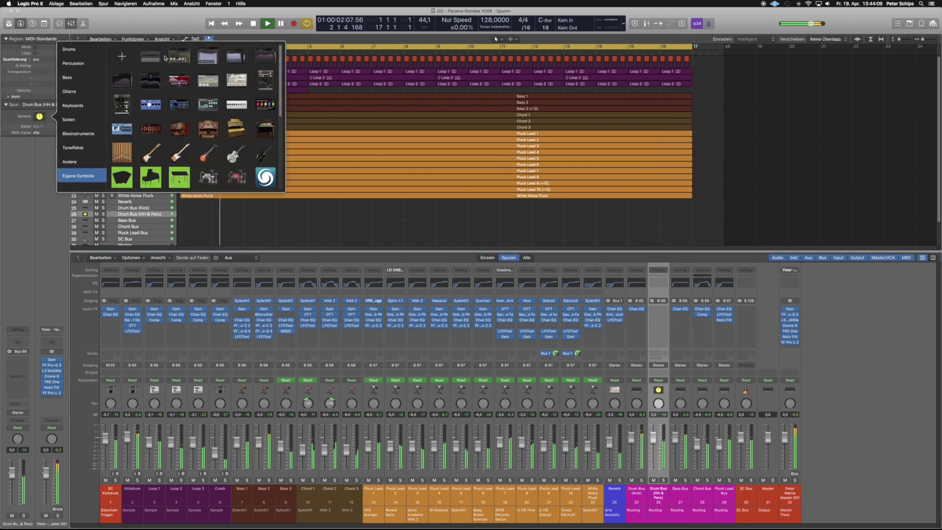
left_click(122, 56)
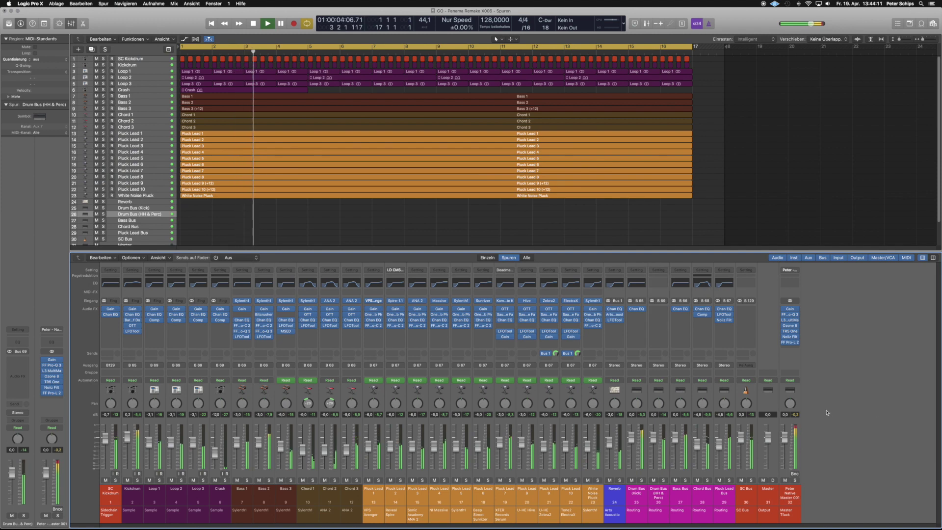
Step: With Drum Bus (HH & Perc) soloed, add a Channel EQ with a 24 dB/Oct low cut at about 300 Hz, then unsolo the bus
left_click(664, 481)
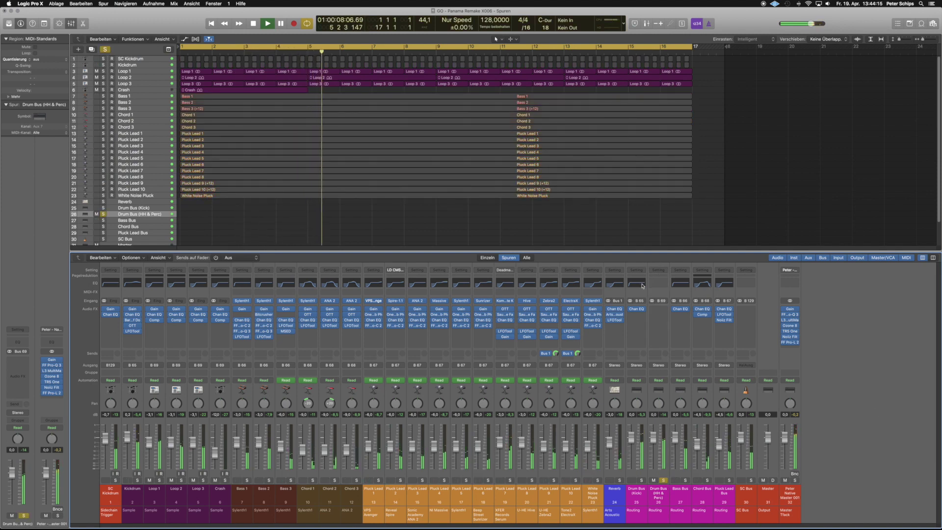
left_click(17, 342)
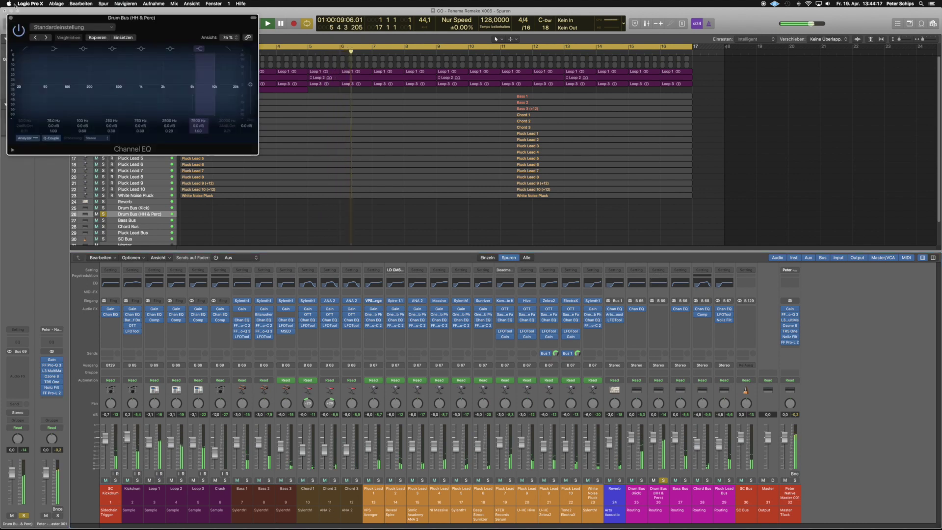
left_click(27, 50)
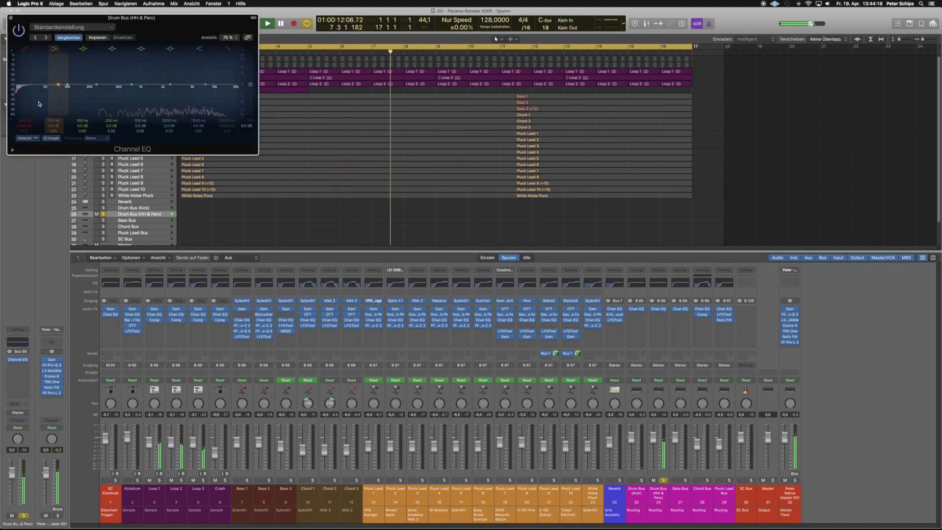
left_click_drag(20, 85, 89, 92)
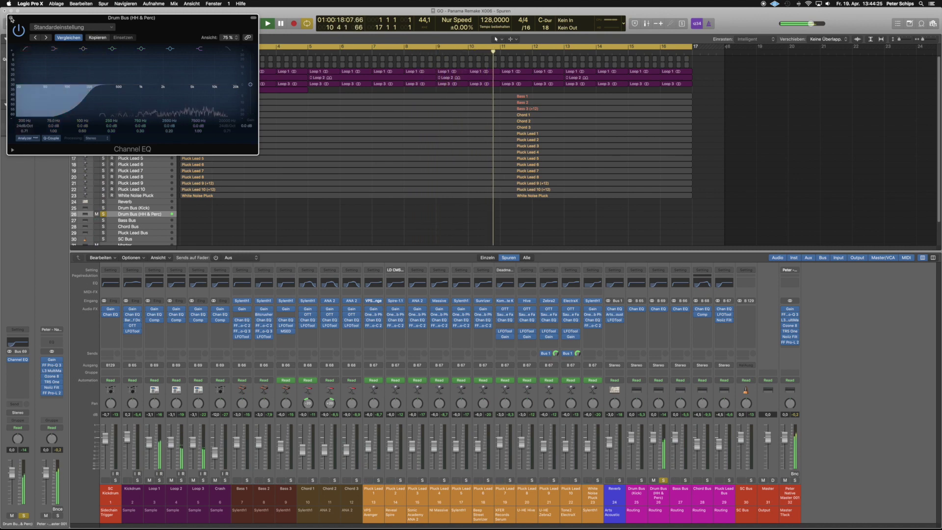
left_click(10, 18)
left_click(664, 481)
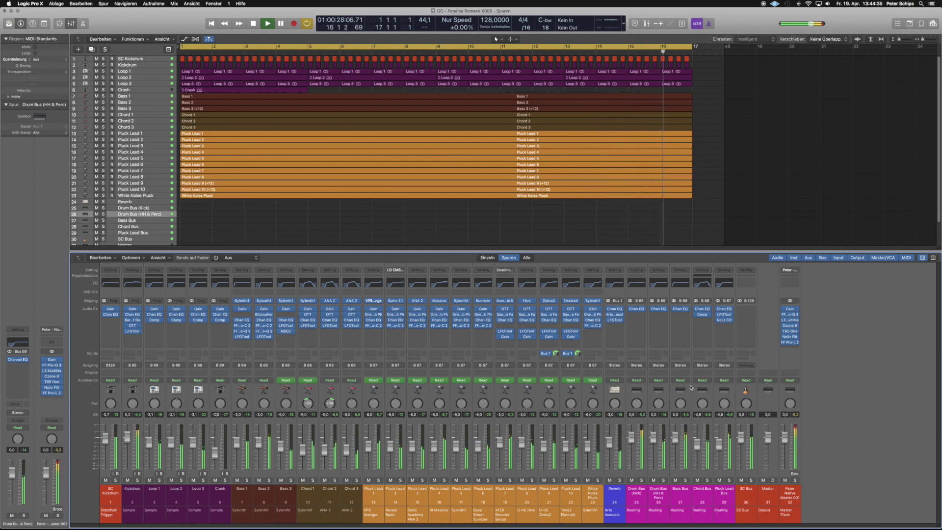
Step: Move the Crash track between Kickdrum and Loop 1, and stop playback with the playhead returned to the project start
left_click(124, 90)
left_click_drag(126, 90, 130, 70)
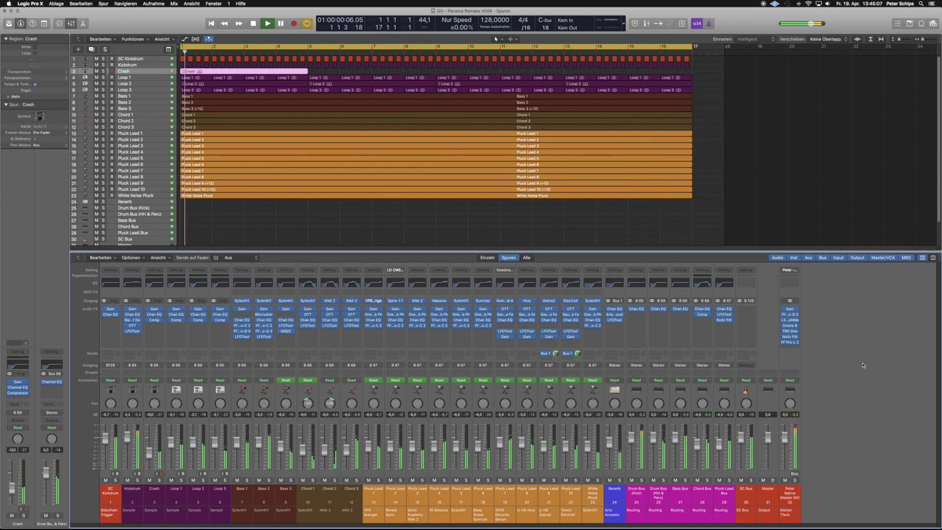
left_click(254, 25)
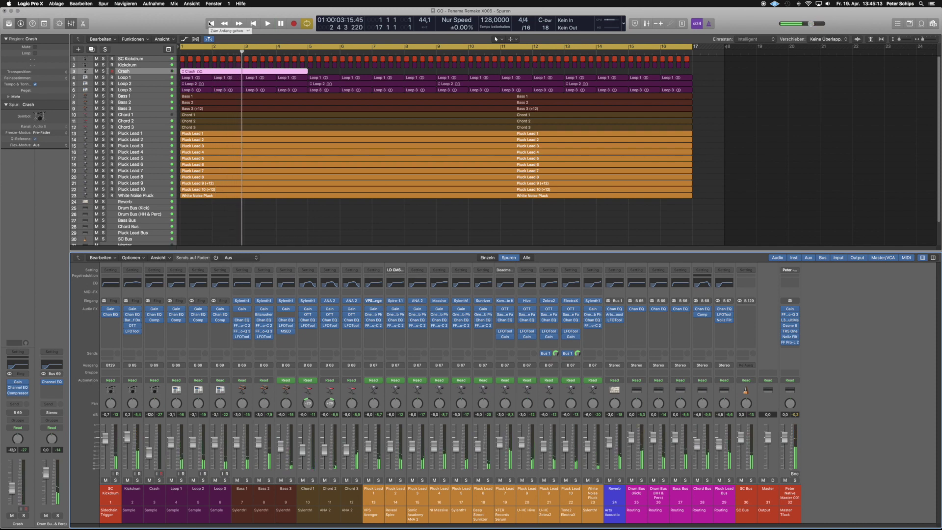
left_click(210, 24)
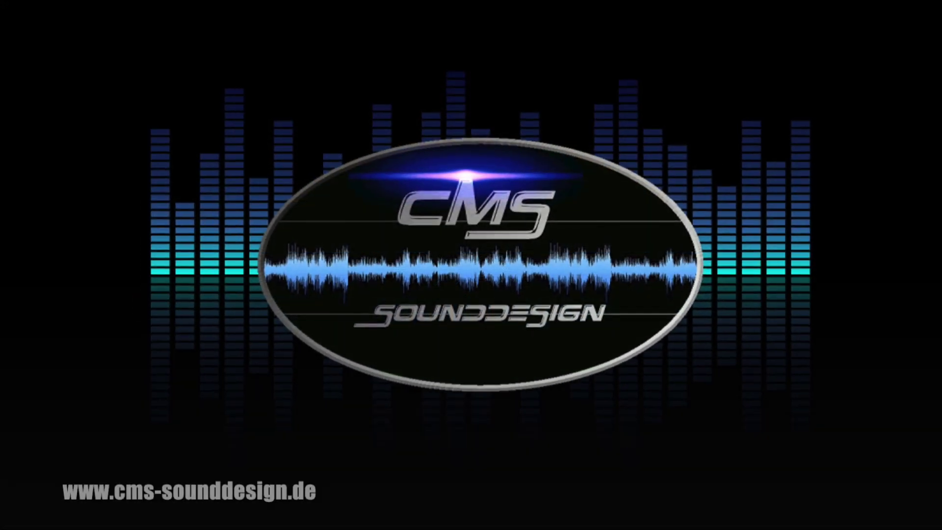